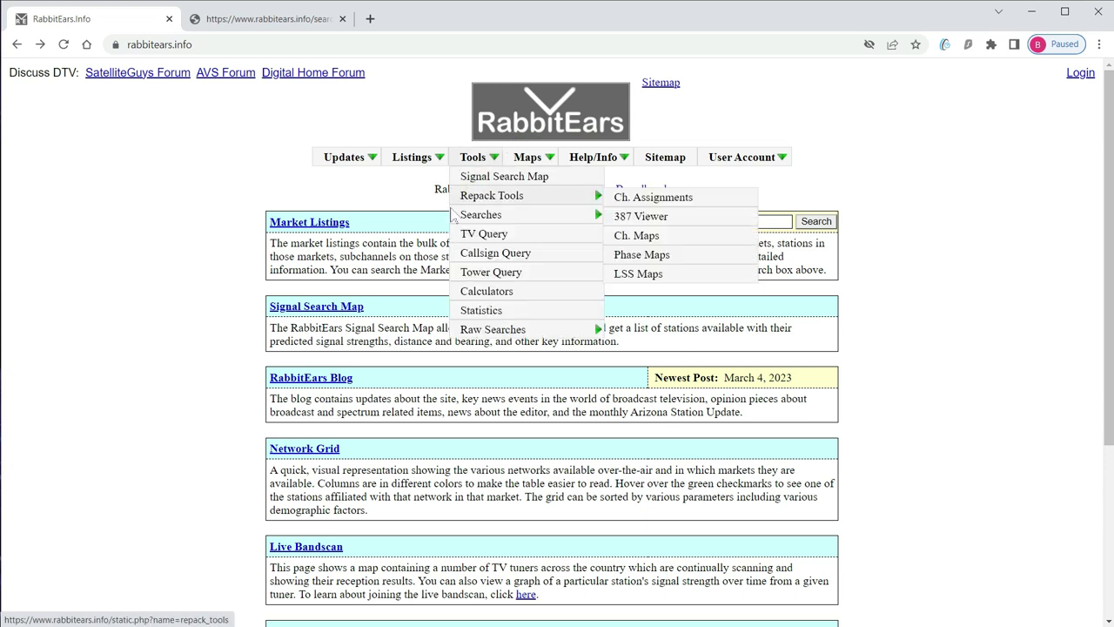
- Go to the Signal Search Map page and scroll down to its location search box and map
{"action": "scroll", "coordinate": [333, 272], "scroll_direction": "down", "scroll_amount": 1}
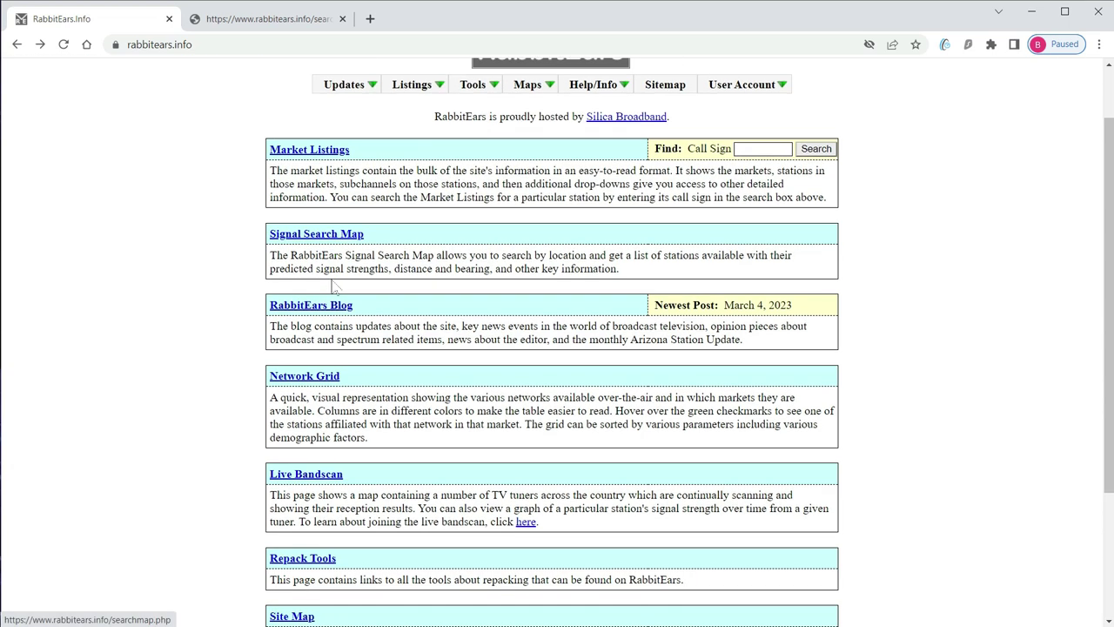
{"action": "left_click", "coordinate": [307, 233]}
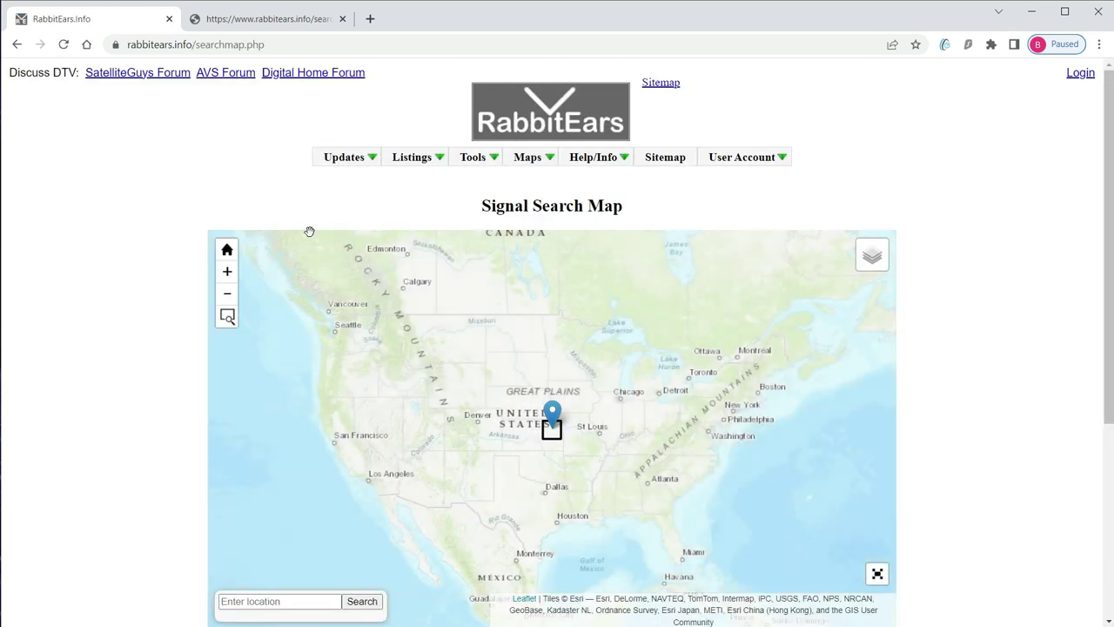
{"action": "scroll", "coordinate": [149, 307], "scroll_direction": "down", "scroll_amount": 2}
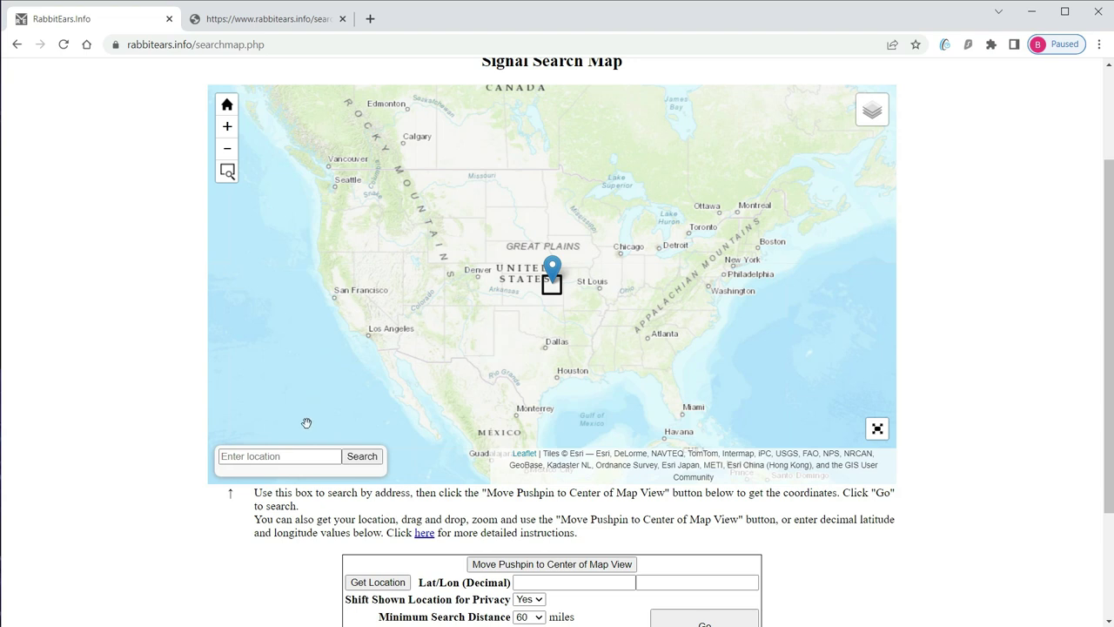
- Paste the Durham NC street address into the Enter location box
{"action": "right_click", "coordinate": [298, 457]}
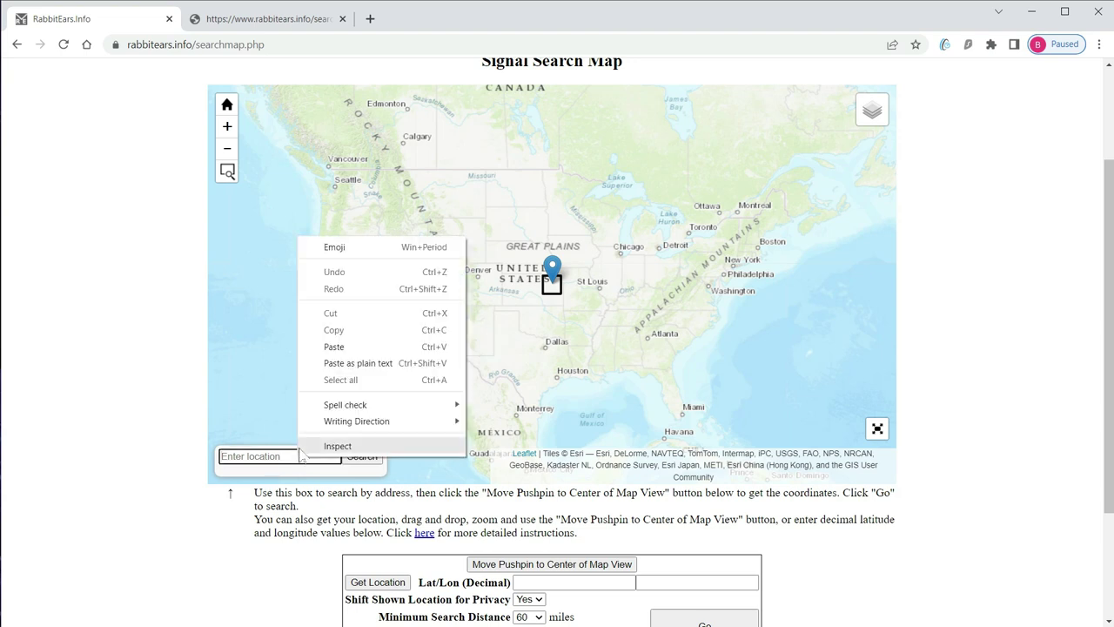
{"action": "left_click", "coordinate": [340, 347]}
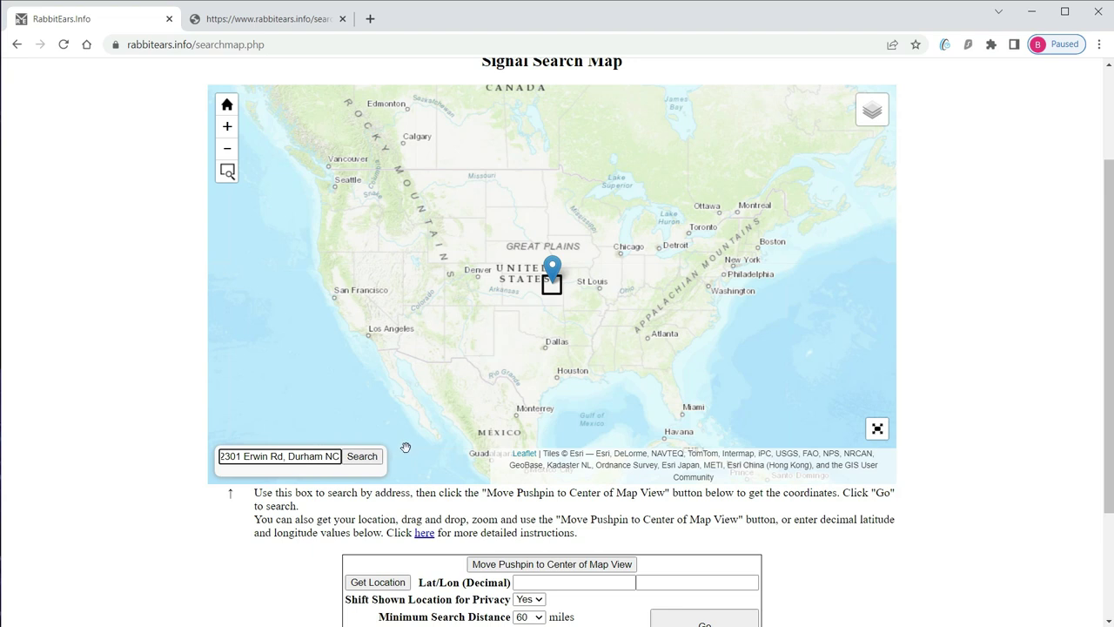
{"action": "scroll", "coordinate": [435, 470], "scroll_direction": "down", "scroll_amount": 1}
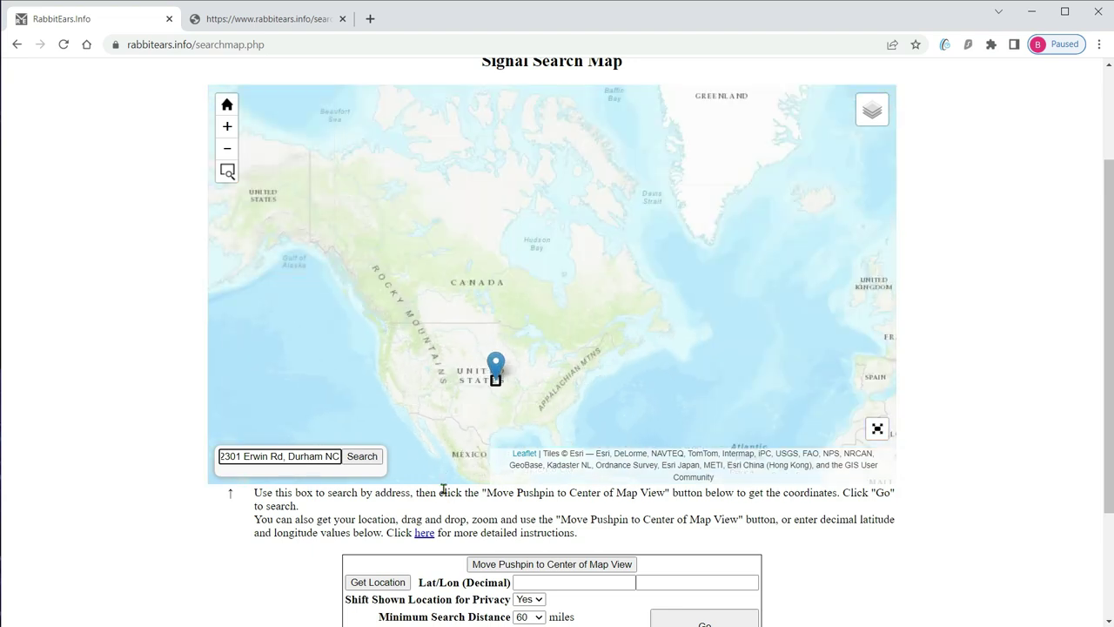
{"action": "scroll", "coordinate": [249, 557], "scroll_direction": "down", "scroll_amount": 2}
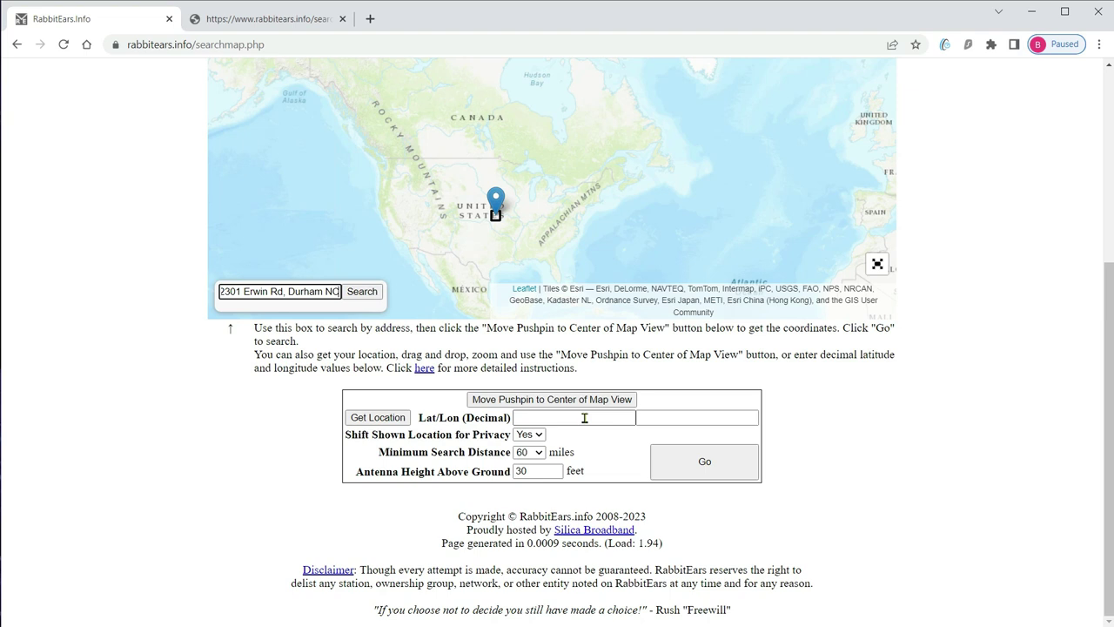
{"action": "scroll", "coordinate": [192, 424], "scroll_direction": "up", "scroll_amount": 1}
{"action": "scroll", "coordinate": [192, 424], "scroll_direction": "up", "scroll_amount": 3}
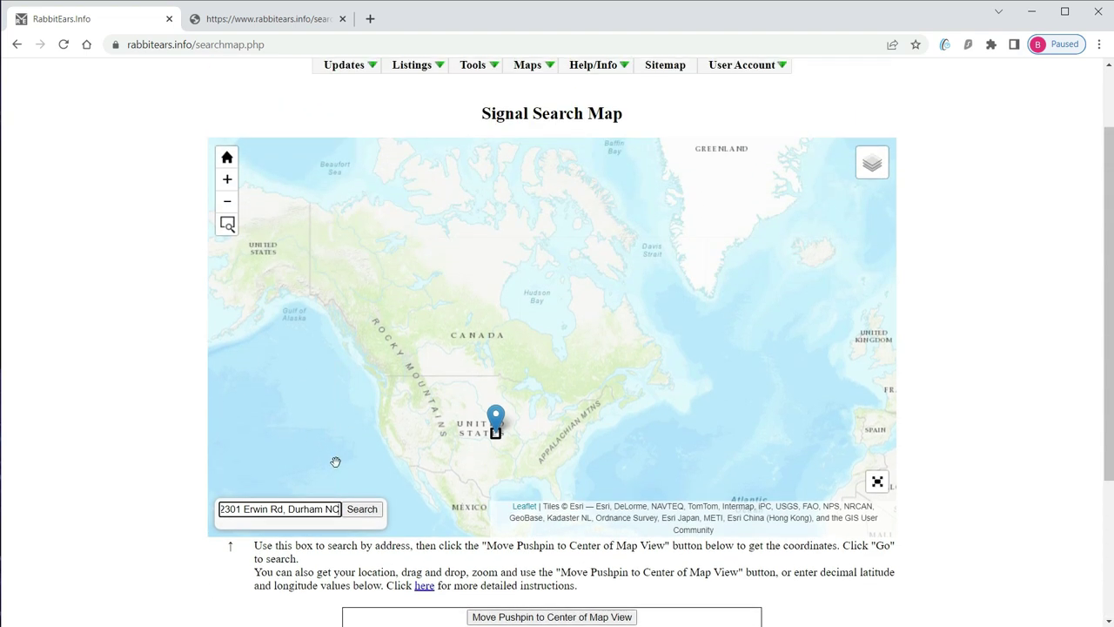
- Search the address, center the pushpin, and nudge it onto the Ancillary Building (36.00702, -78.93743)
{"action": "left_click", "coordinate": [363, 513]}
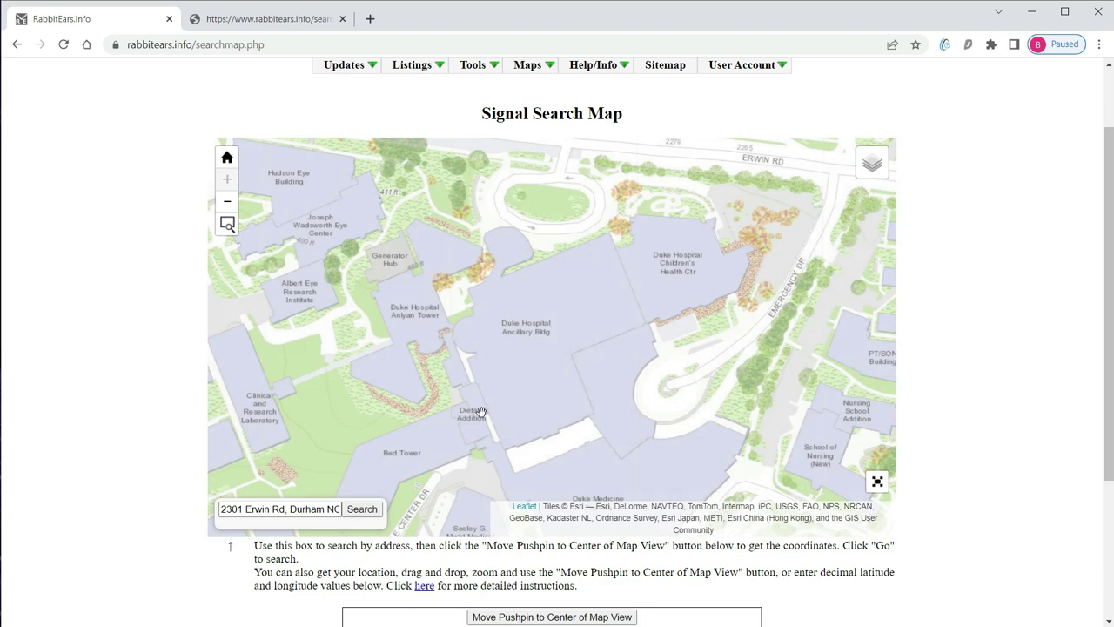
{"action": "scroll", "coordinate": [174, 478], "scroll_direction": "down", "scroll_amount": 2}
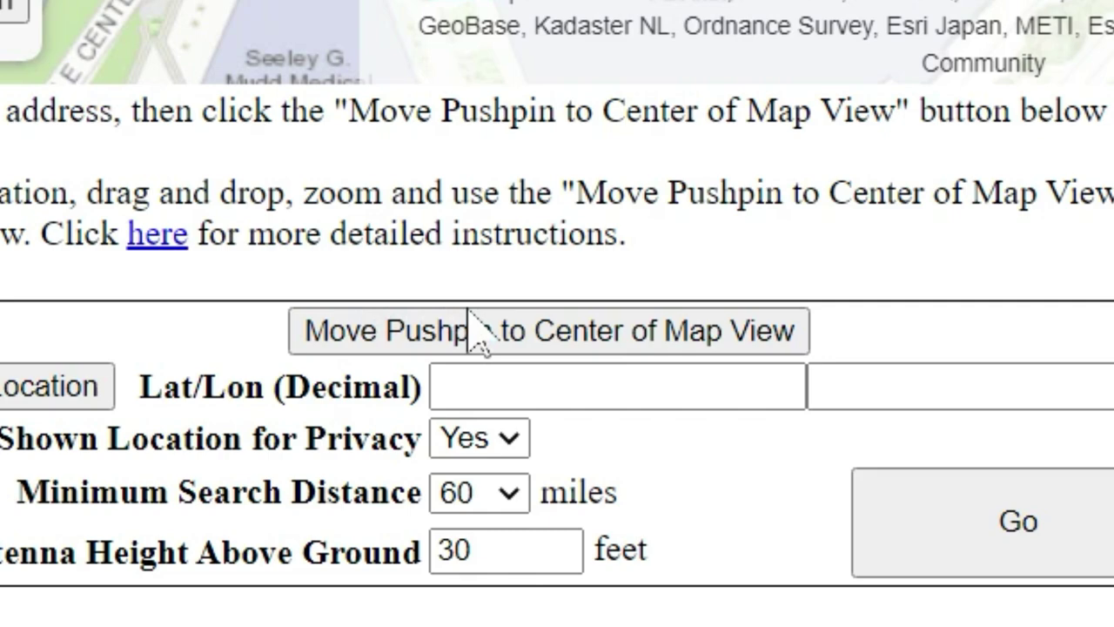
{"action": "left_click", "coordinate": [503, 336]}
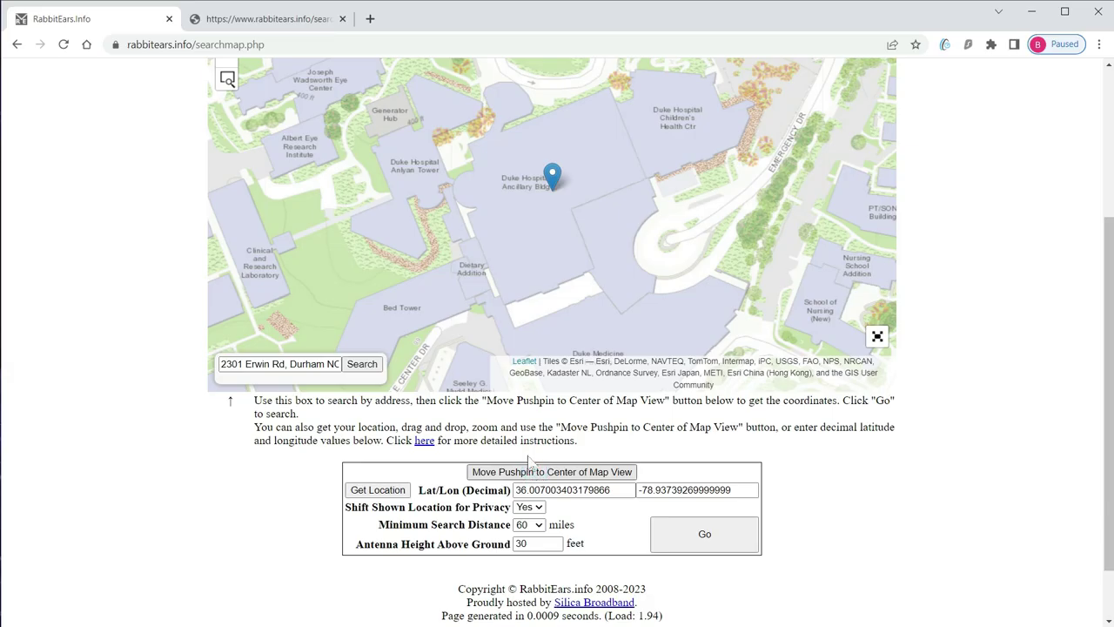
{"action": "left_click_drag", "start_coordinate": [553, 185], "coordinate": [546, 177]}
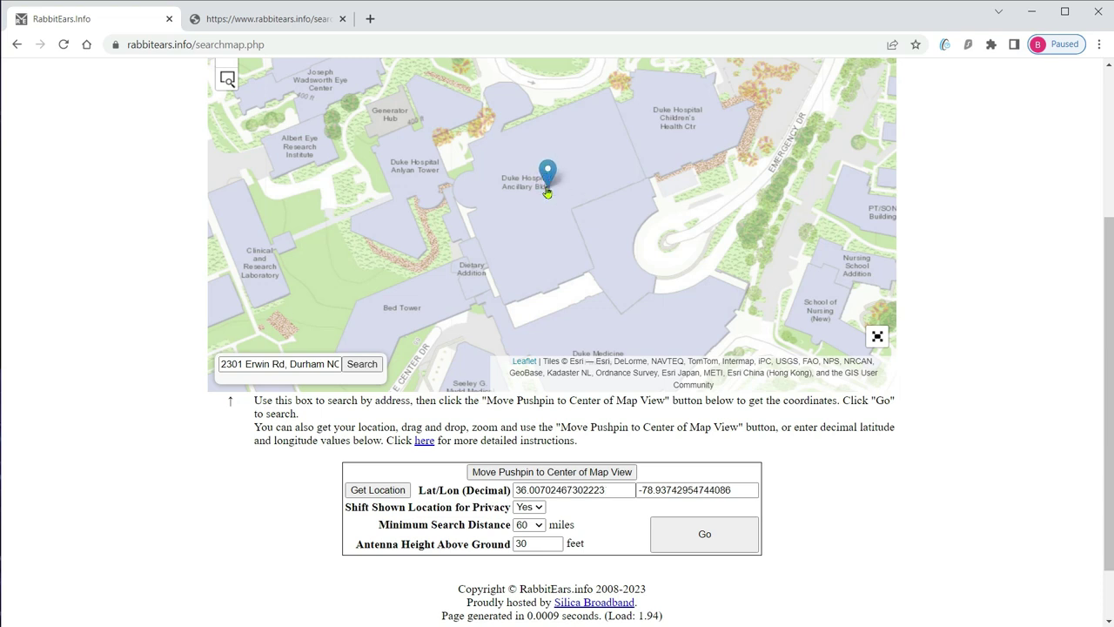
- Keep the 60-mile search distance, change antenna height from 30 to 18 ft, and run the search
{"action": "scroll", "coordinate": [296, 485], "scroll_direction": "down", "scroll_amount": 2}
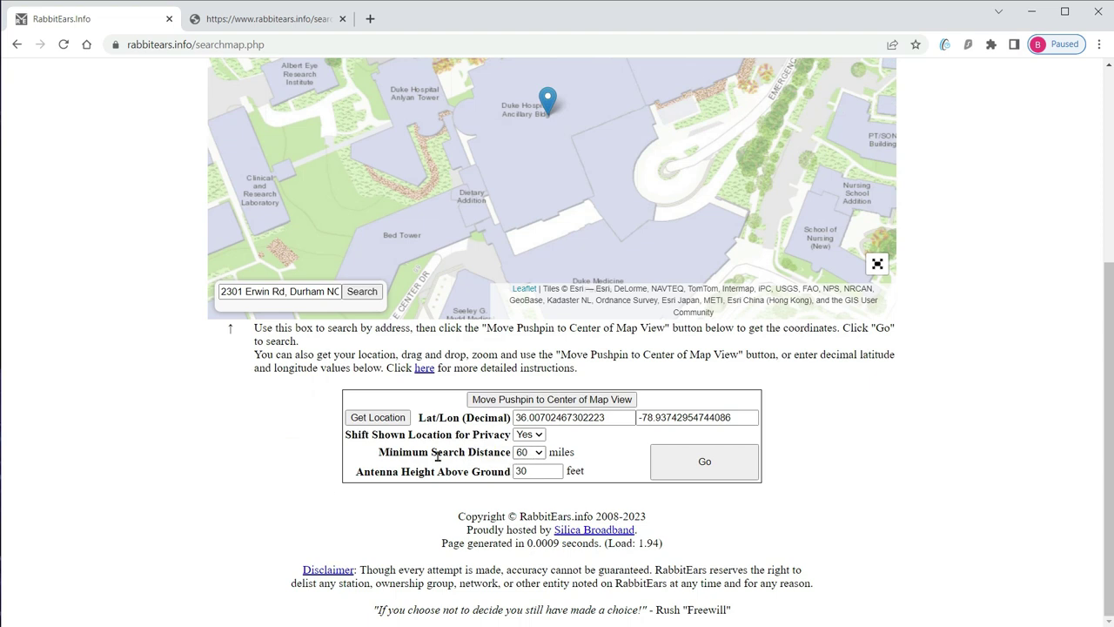
{"action": "left_click", "coordinate": [533, 453]}
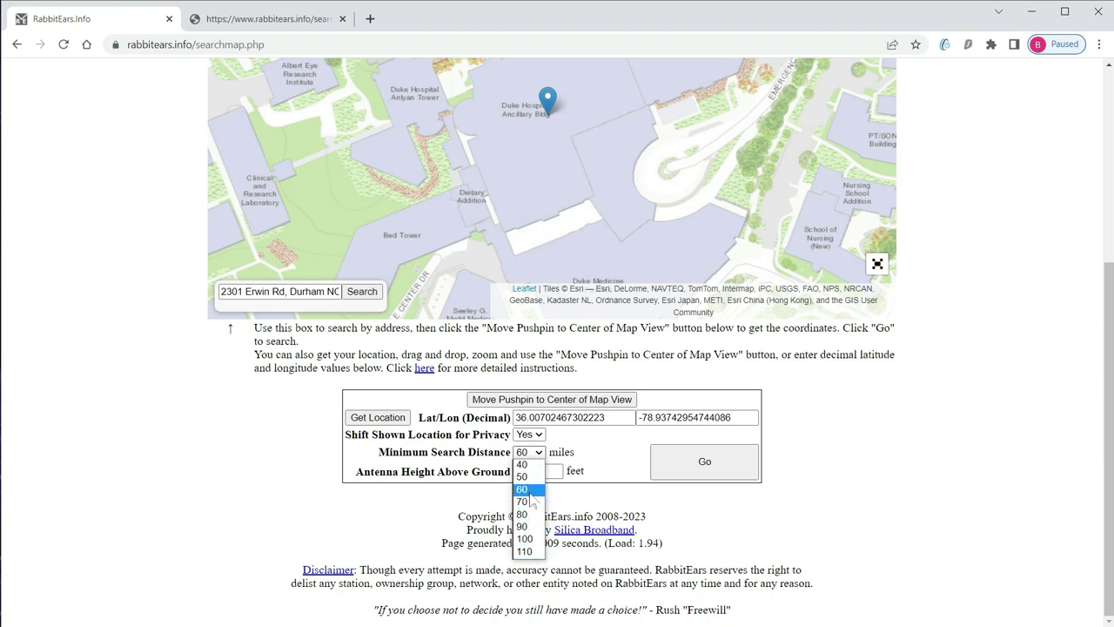
{"action": "left_click", "coordinate": [530, 489]}
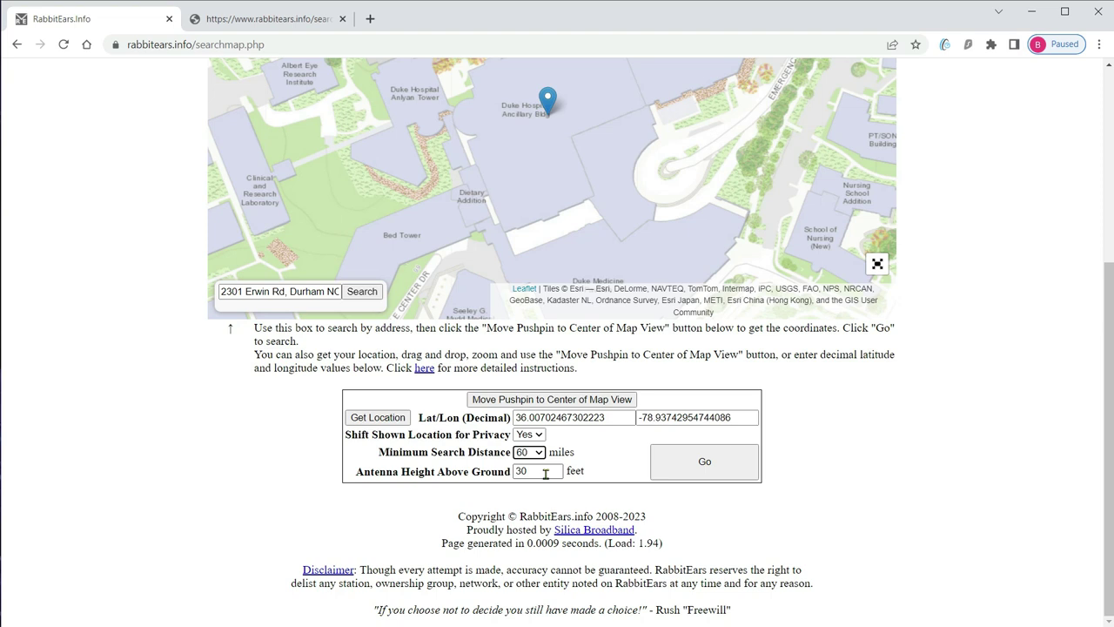
{"action": "left_click", "coordinate": [547, 472]}
{"action": "key", "text": "BackSpace"}
{"action": "key", "text": "BackSpace"}
{"action": "type", "text": "18"}
{"action": "left_click", "coordinate": [595, 474]}
{"action": "left_click", "coordinate": [681, 468]}
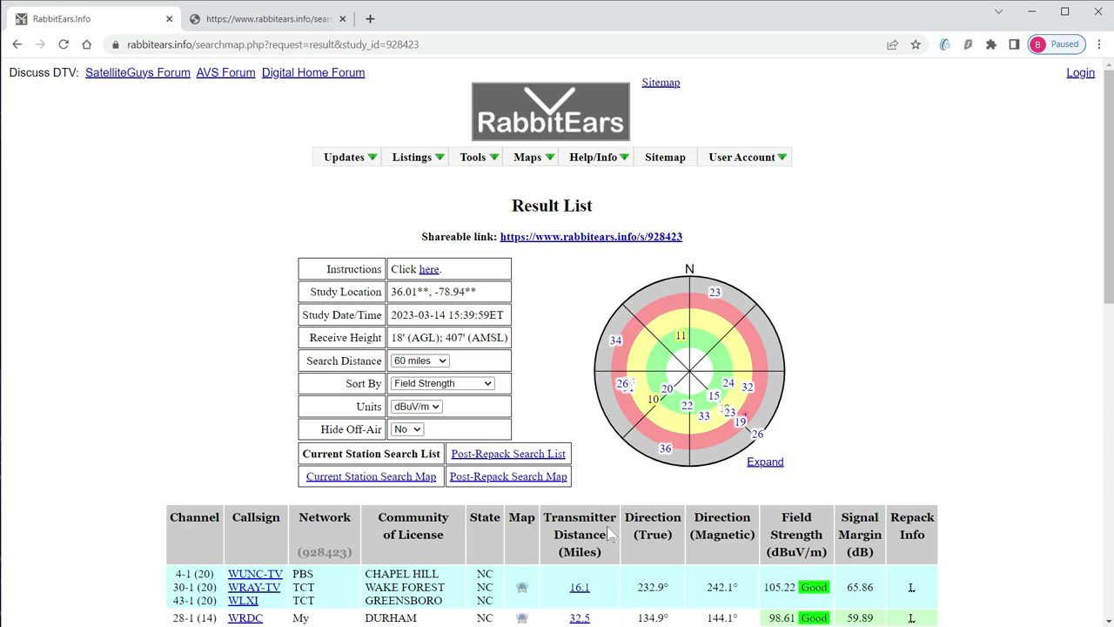
- Scroll through the station result list, then set Hide Off-Air to Yes
{"action": "scroll", "coordinate": [611, 535], "scroll_direction": "down", "scroll_amount": 3}
{"action": "scroll", "coordinate": [611, 540], "scroll_direction": "down", "scroll_amount": 1}
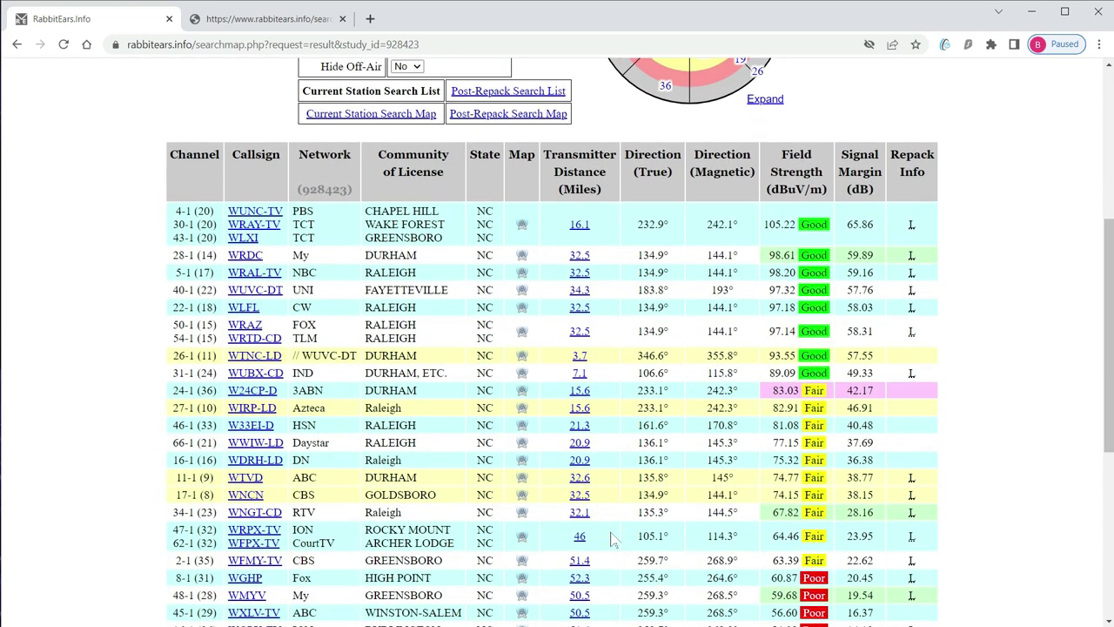
{"action": "scroll", "coordinate": [611, 539], "scroll_direction": "up", "scroll_amount": 5}
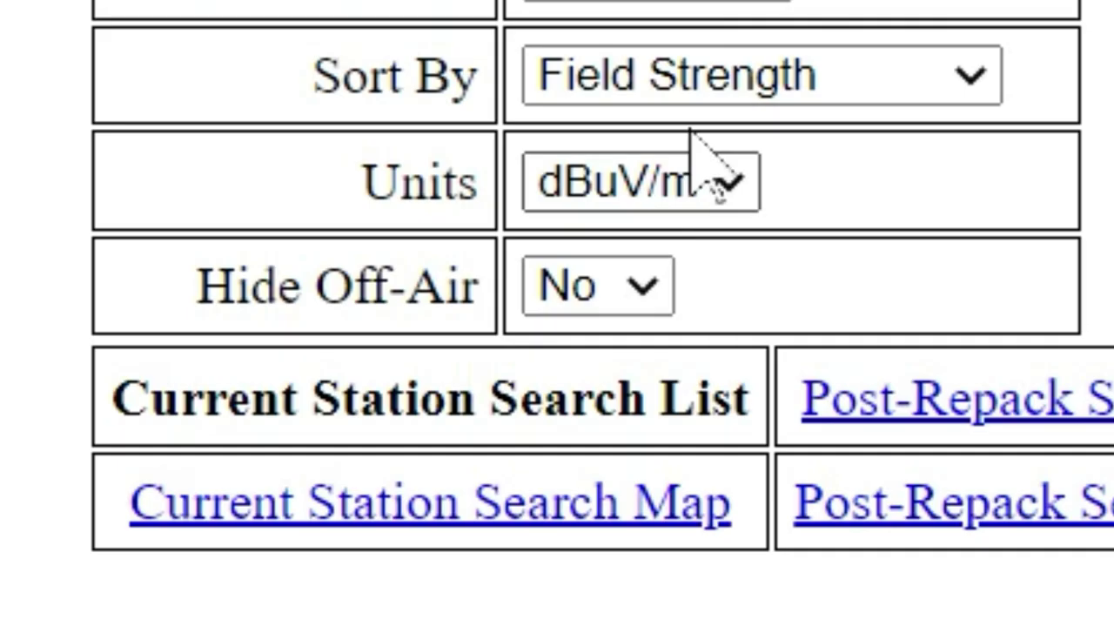
{"action": "left_click", "coordinate": [648, 276]}
{"action": "left_click", "coordinate": [618, 390]}
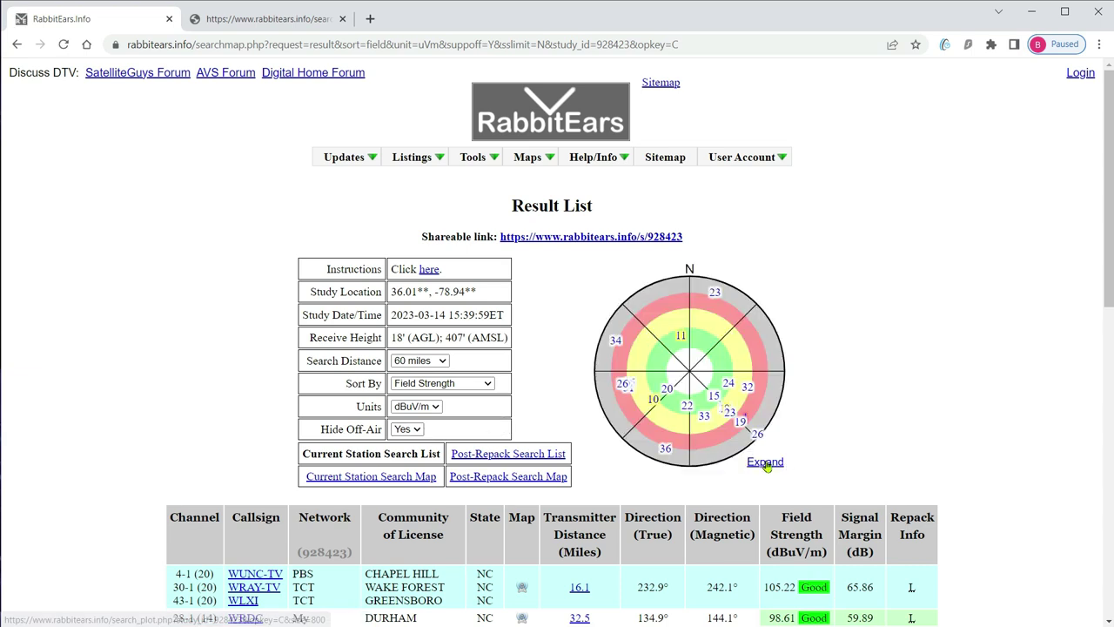
- Expand the polar plot into a new tab and scroll over the stations' compass positions
{"action": "left_click", "coordinate": [765, 462]}
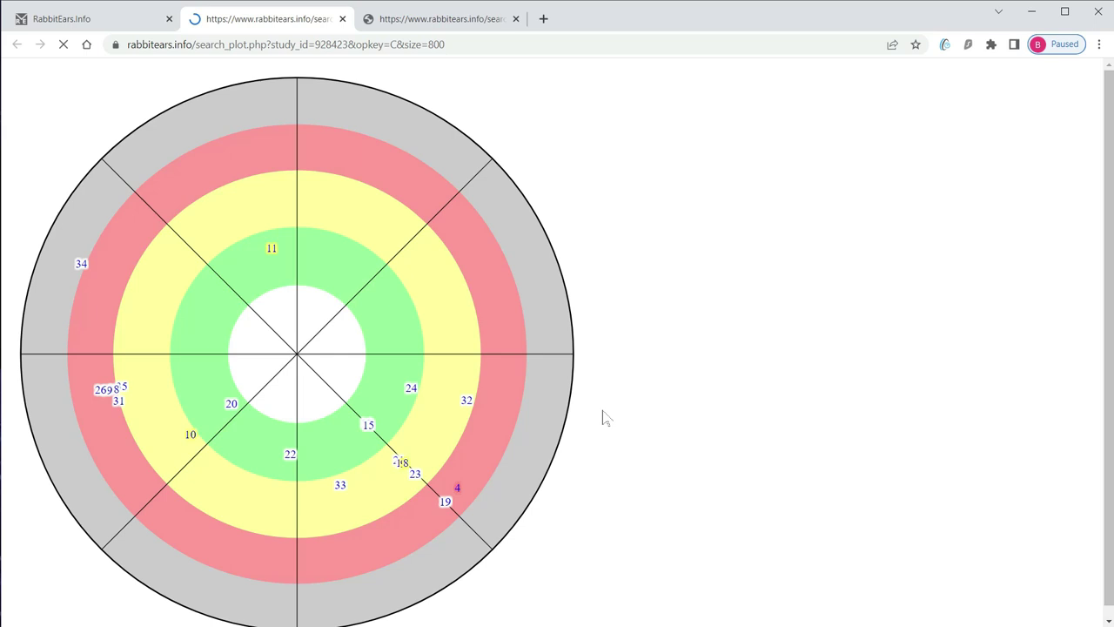
{"action": "scroll", "coordinate": [602, 414], "scroll_direction": "down", "scroll_amount": 1}
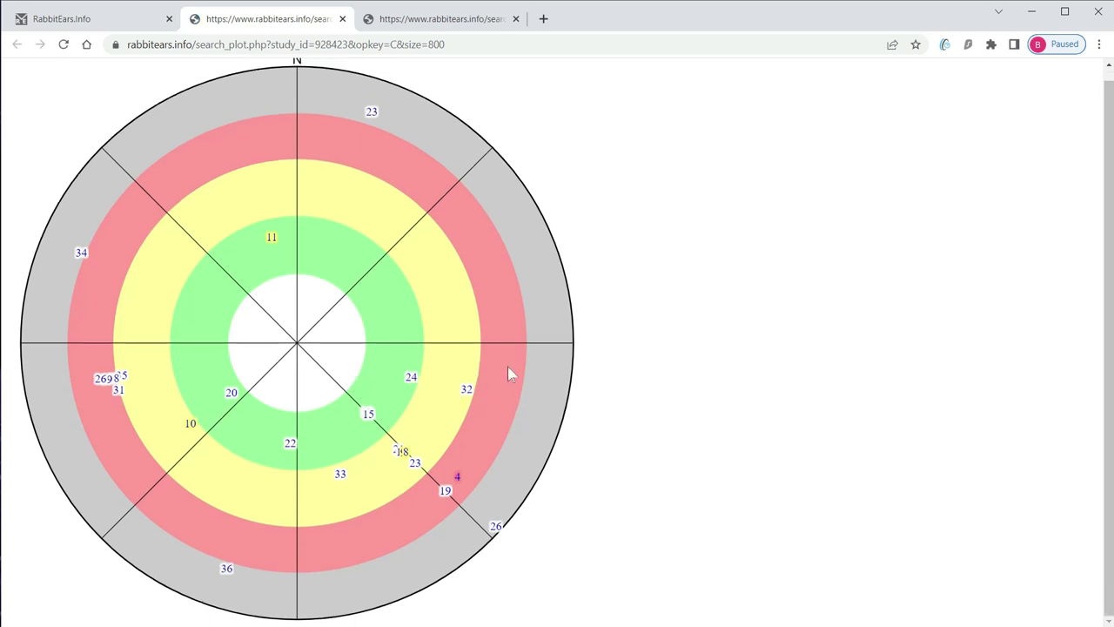
{"action": "scroll", "coordinate": [267, 197], "scroll_direction": "up", "scroll_amount": 1}
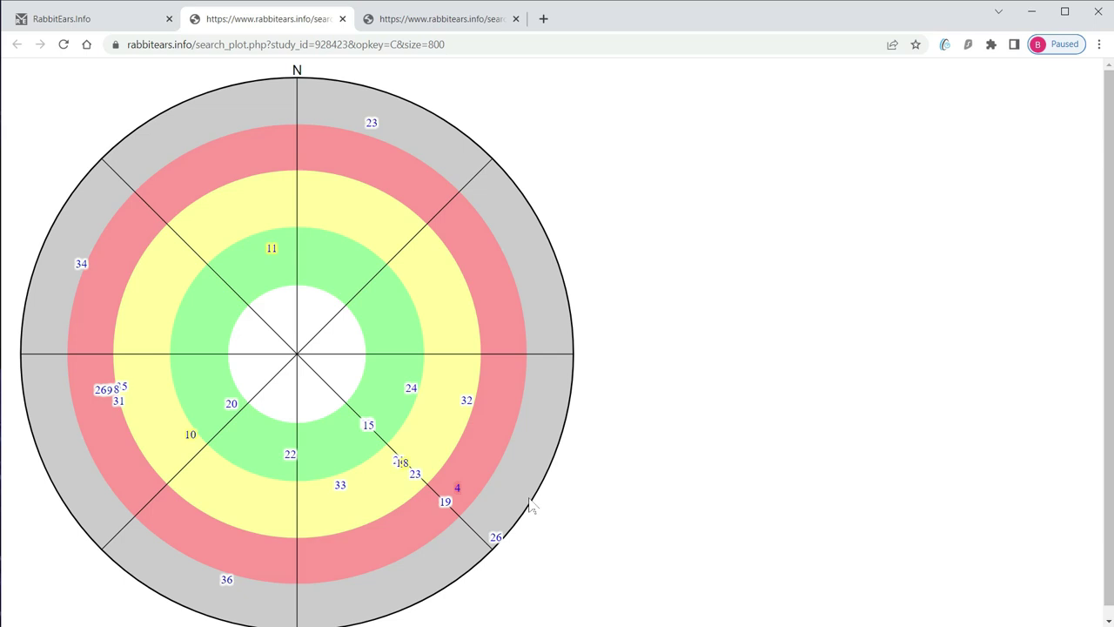
{"action": "scroll", "coordinate": [546, 502], "scroll_direction": "down", "scroll_amount": 1}
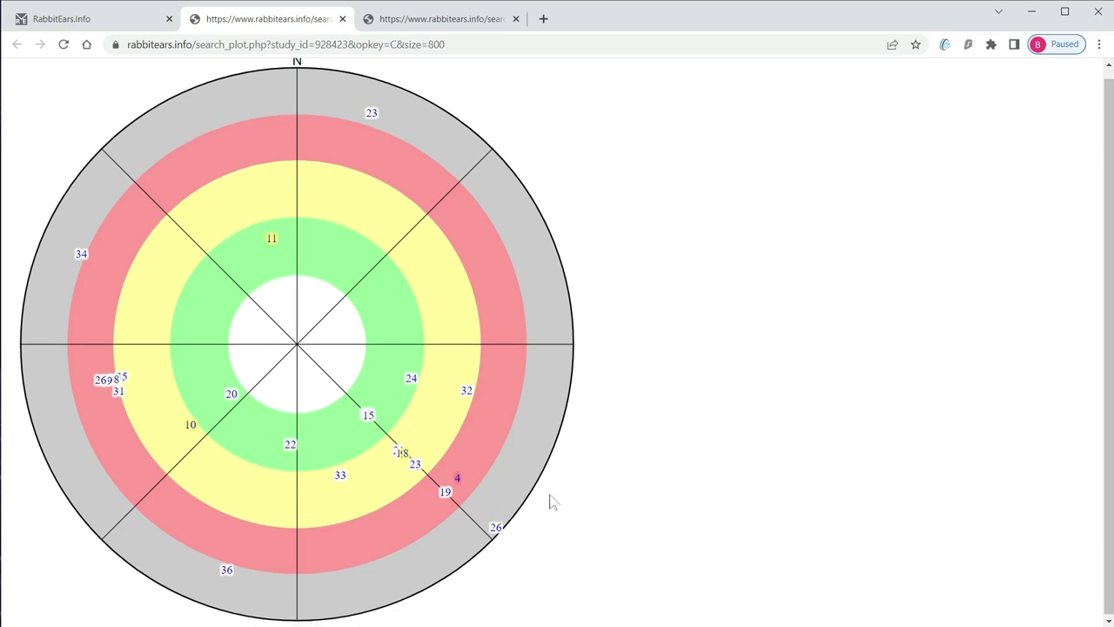
{"action": "scroll", "coordinate": [550, 501], "scroll_direction": "up", "scroll_amount": 1}
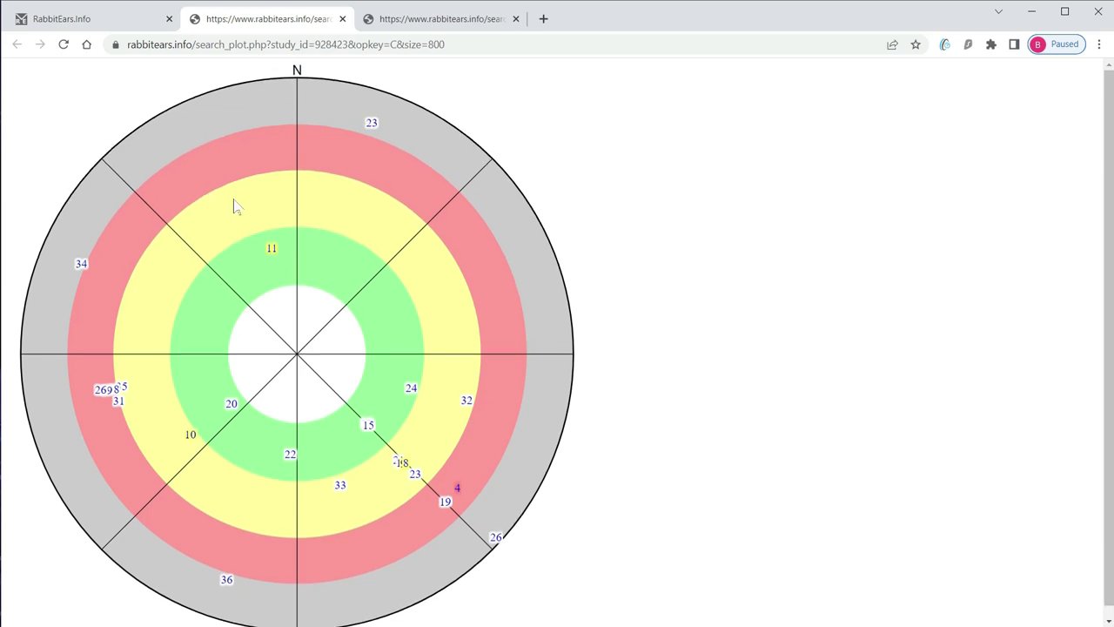
{"action": "left_click", "coordinate": [66, 22]}
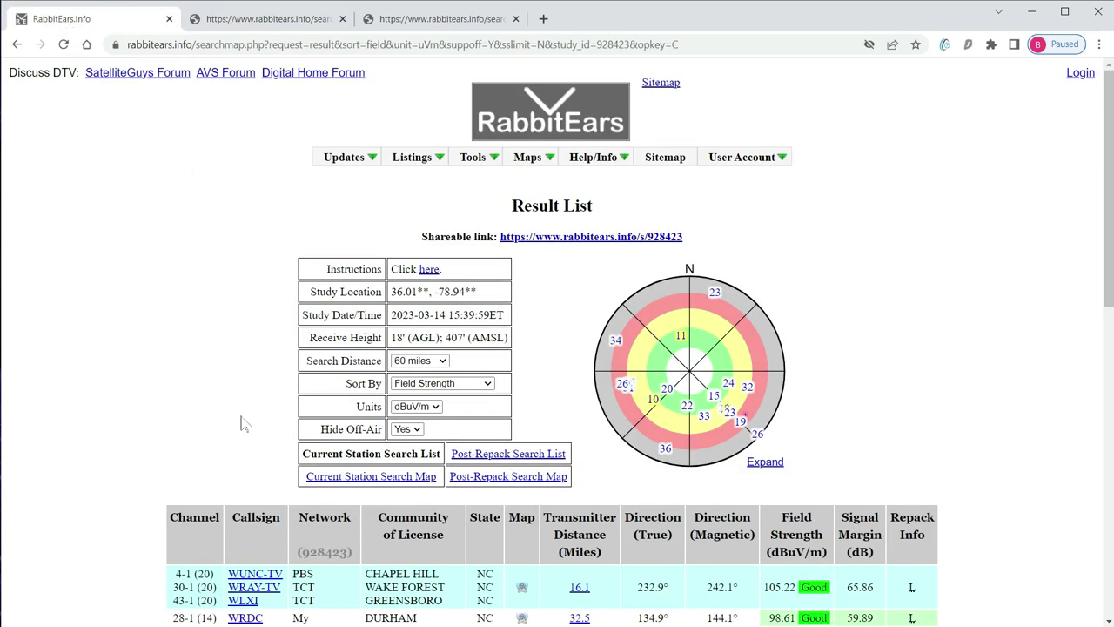
{"action": "scroll", "coordinate": [244, 424], "scroll_direction": "down", "scroll_amount": 1}
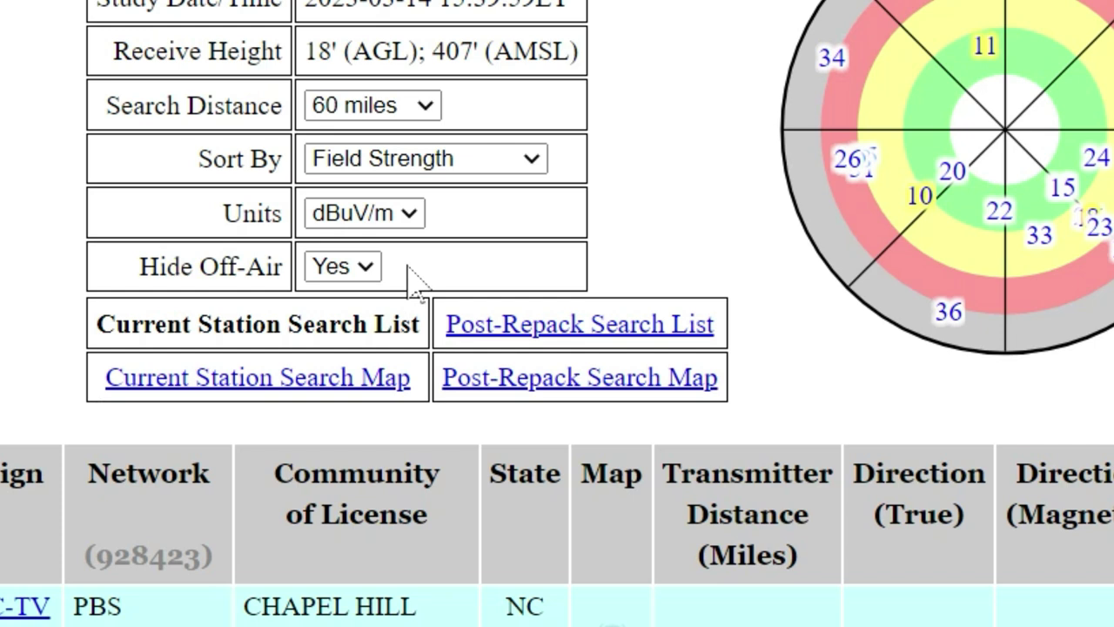
{"action": "left_click", "coordinate": [454, 313]}
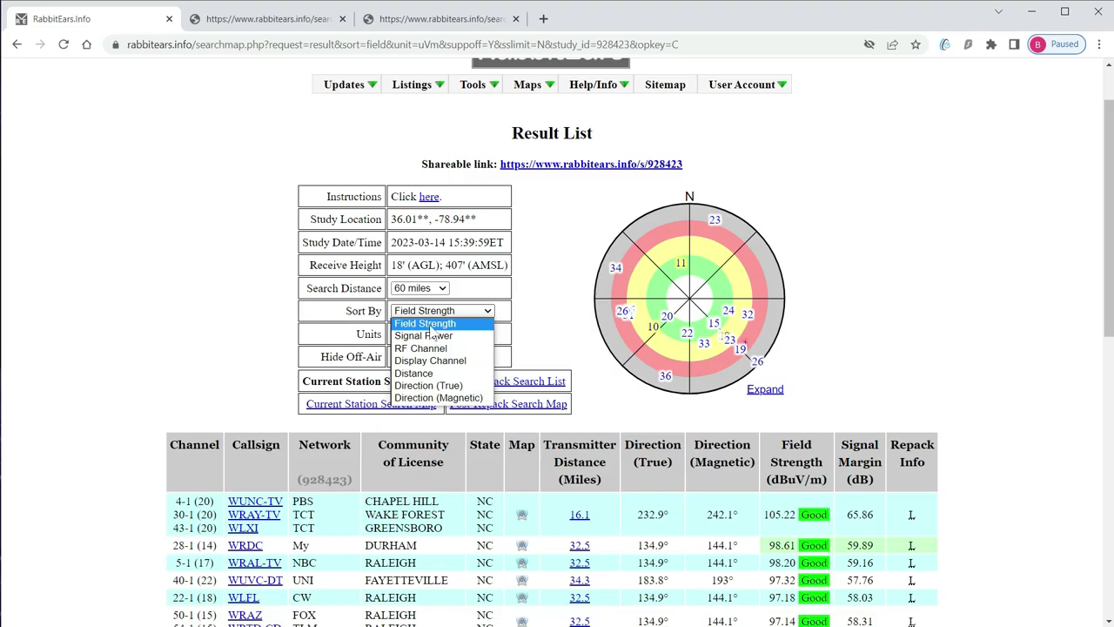
{"action": "left_click", "coordinate": [424, 323]}
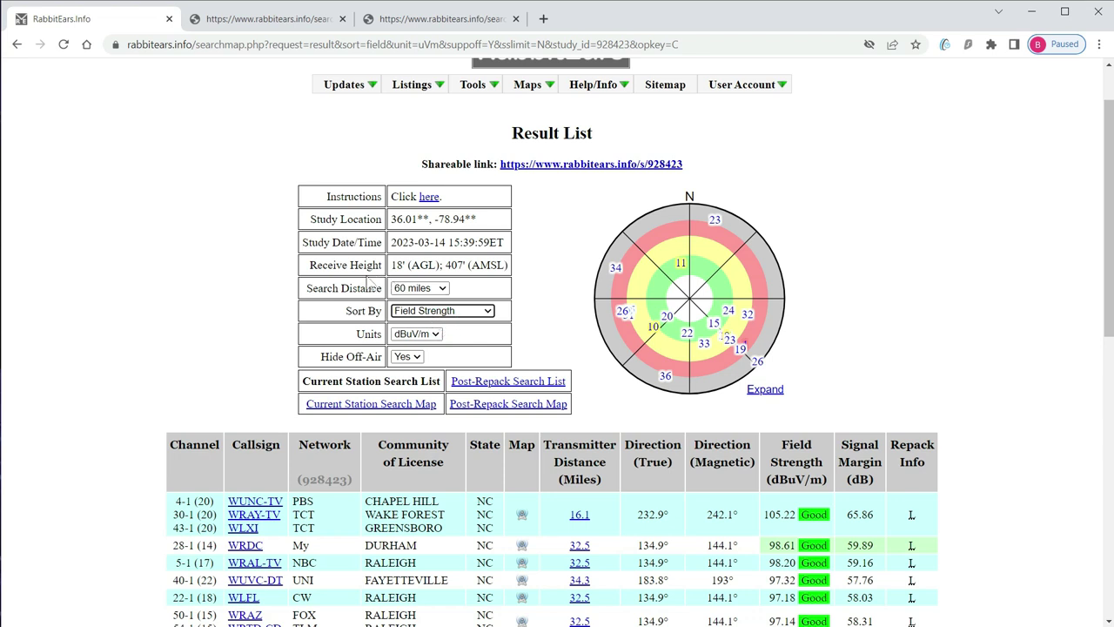
{"action": "left_click", "coordinate": [218, 18]}
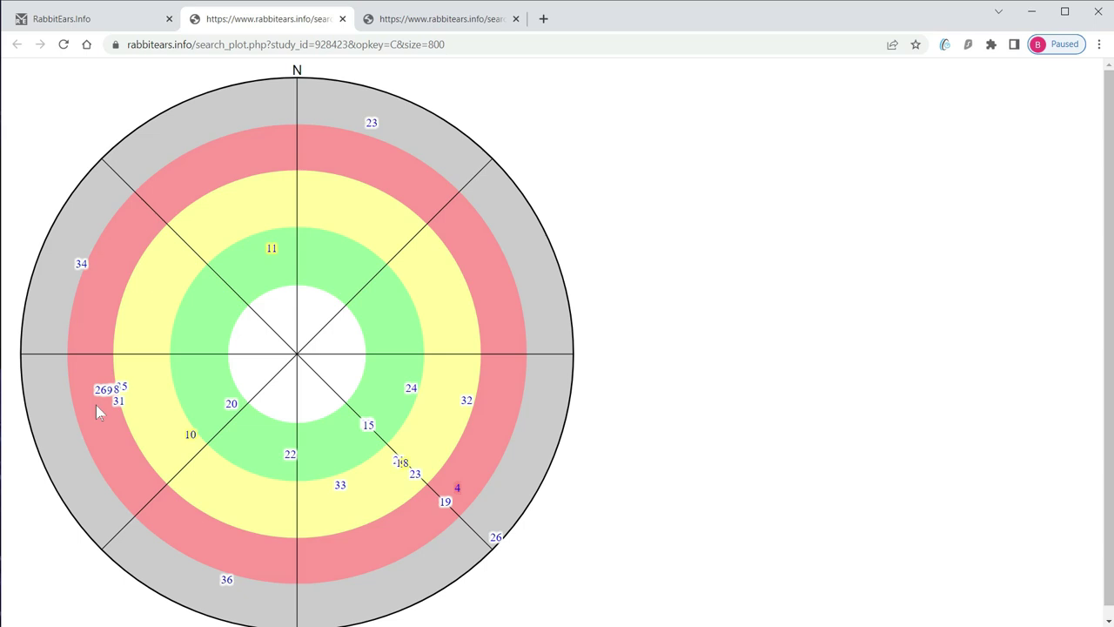
- From the results tab, show the Current Station Search Map and zoom the map in and out
{"action": "left_click", "coordinate": [76, 23]}
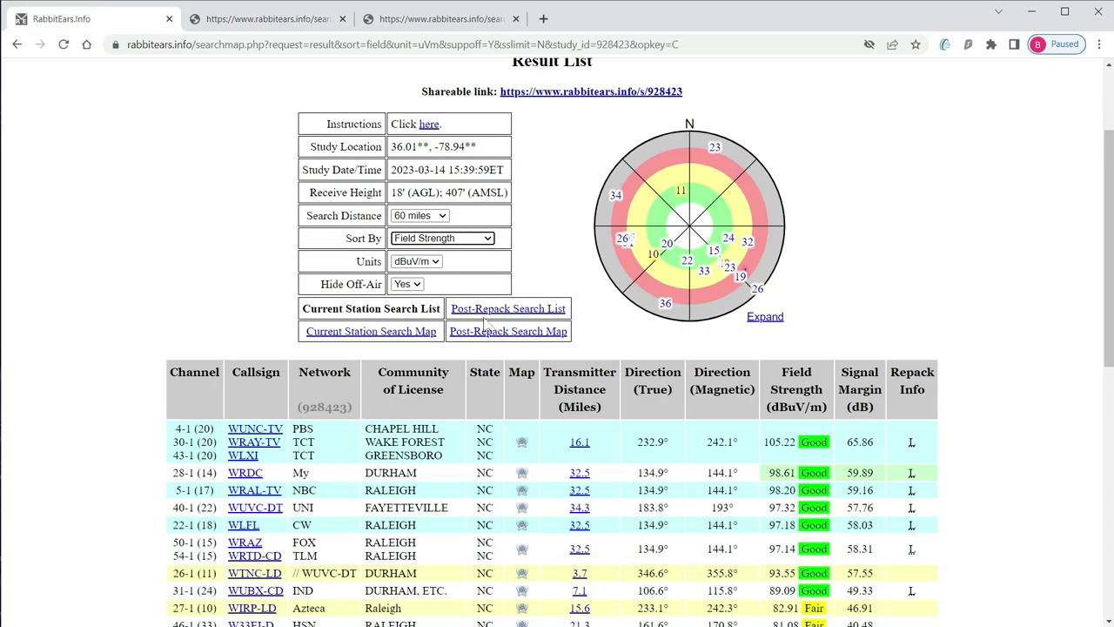
{"action": "left_click", "coordinate": [412, 331]}
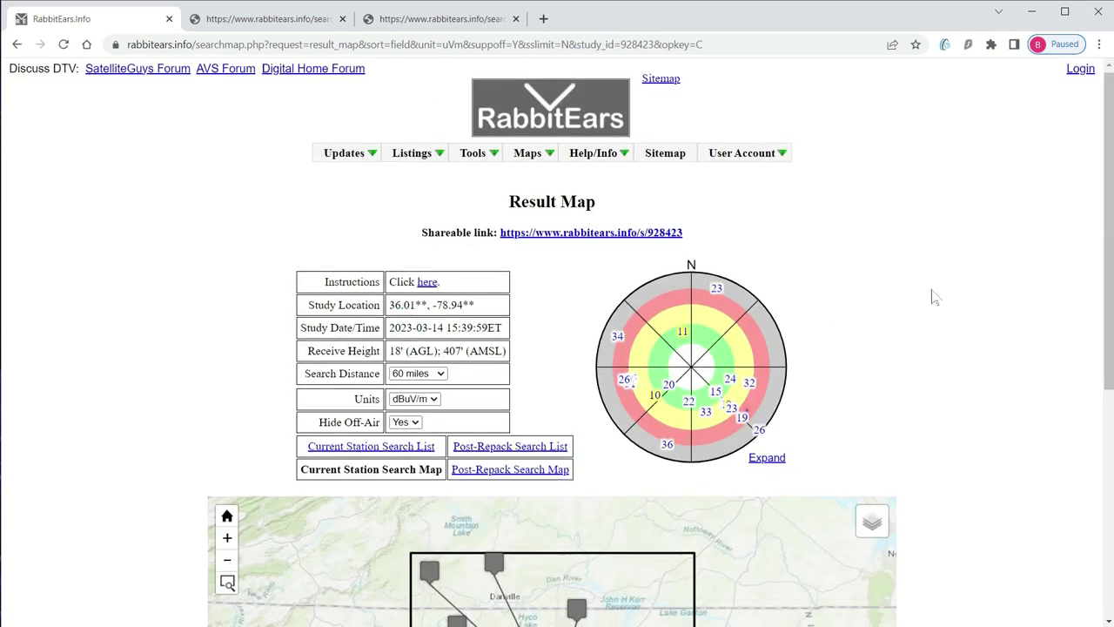
{"action": "scroll", "coordinate": [932, 298], "scroll_direction": "down", "scroll_amount": 3}
{"action": "scroll", "coordinate": [932, 298], "scroll_direction": "down", "scroll_amount": 1}
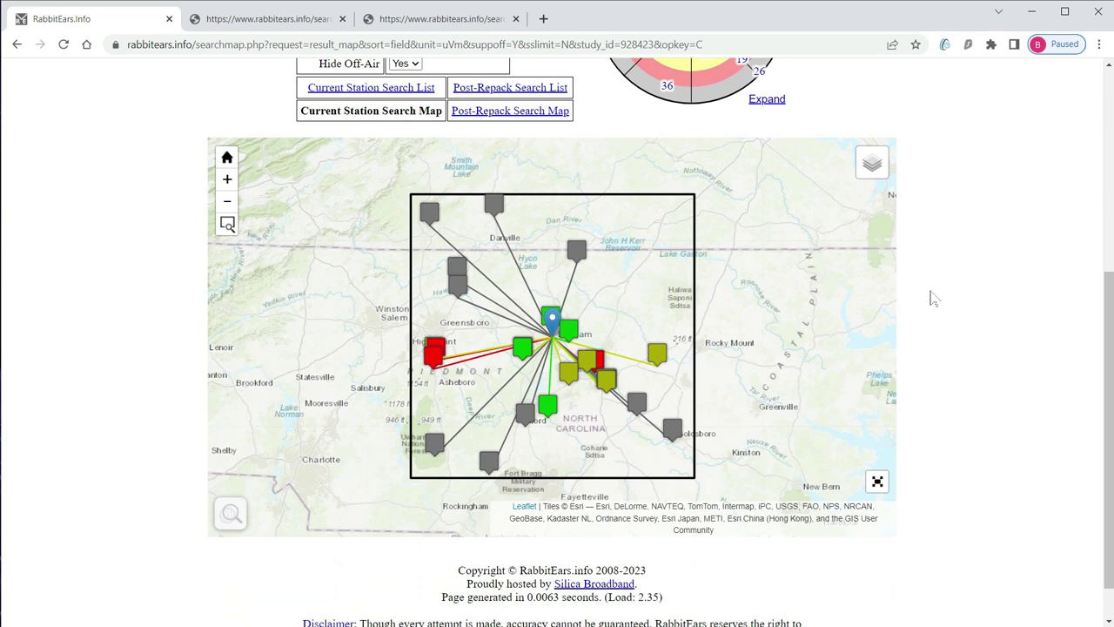
{"action": "scroll", "coordinate": [588, 320], "scroll_direction": "up", "scroll_amount": 1}
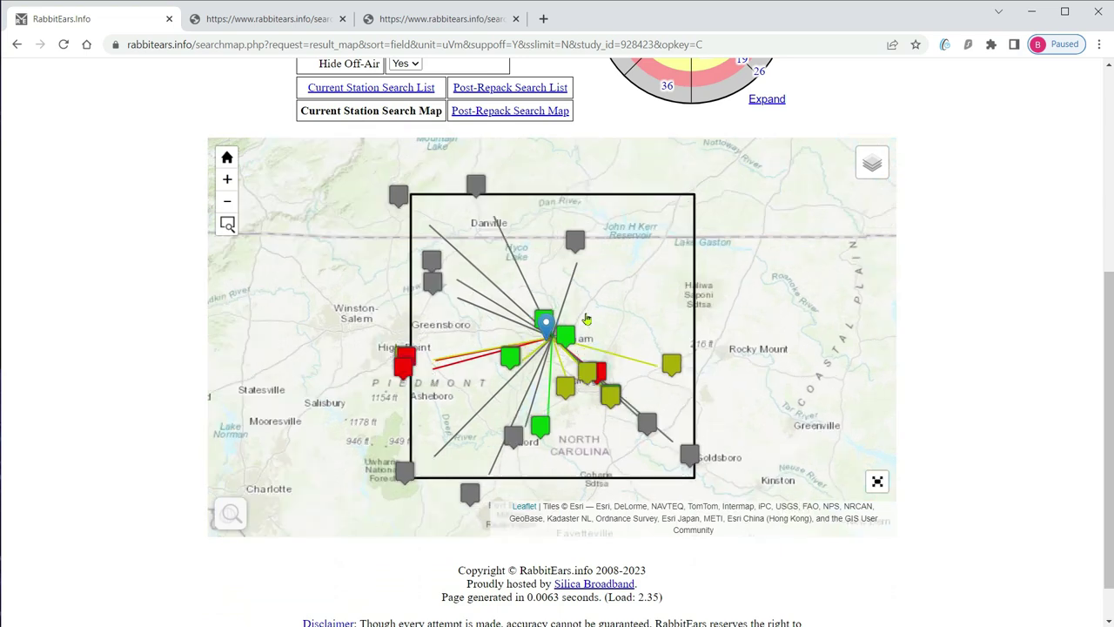
{"action": "scroll", "coordinate": [625, 353], "scroll_direction": "up", "scroll_amount": 1}
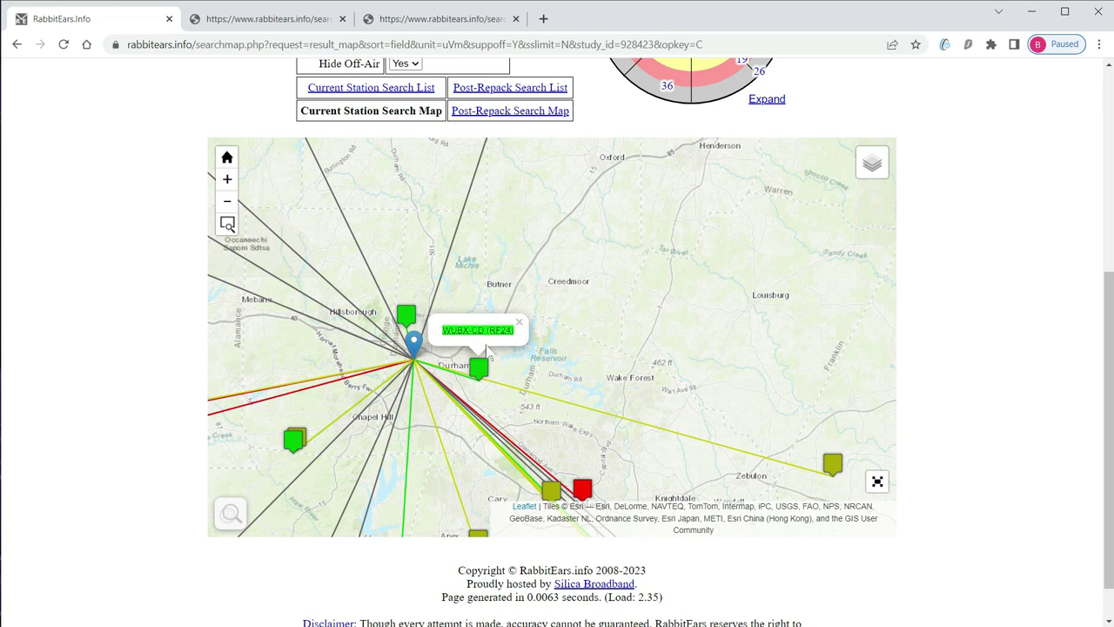
{"action": "scroll", "coordinate": [553, 354], "scroll_direction": "down", "scroll_amount": 1}
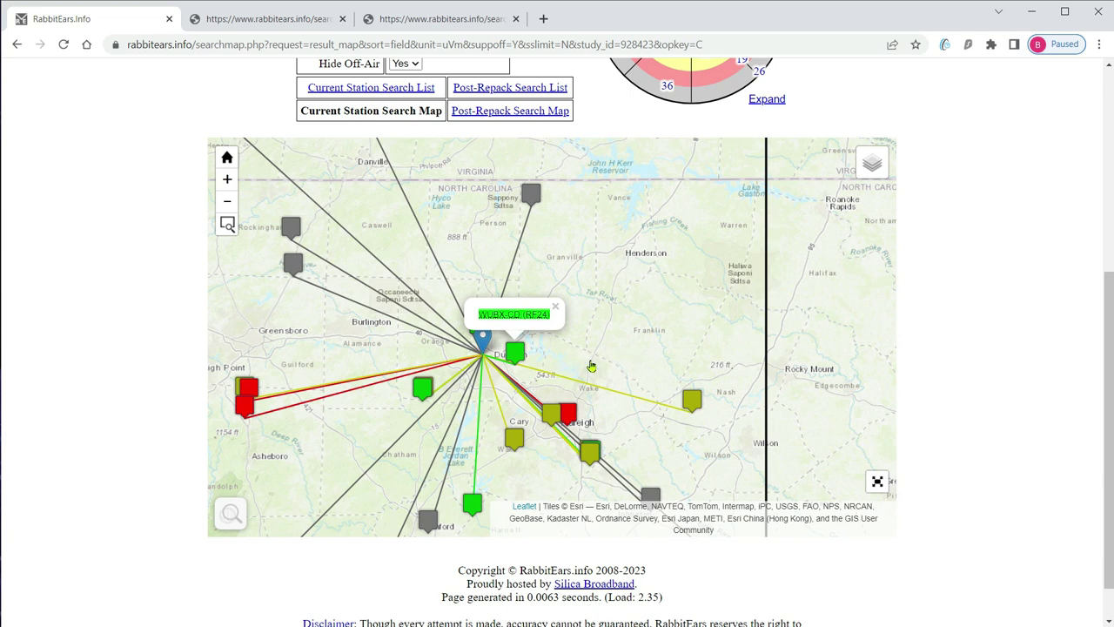
{"action": "scroll", "coordinate": [588, 365], "scroll_direction": "down", "scroll_amount": 1}
{"action": "scroll", "coordinate": [957, 304], "scroll_direction": "up", "scroll_amount": 3}
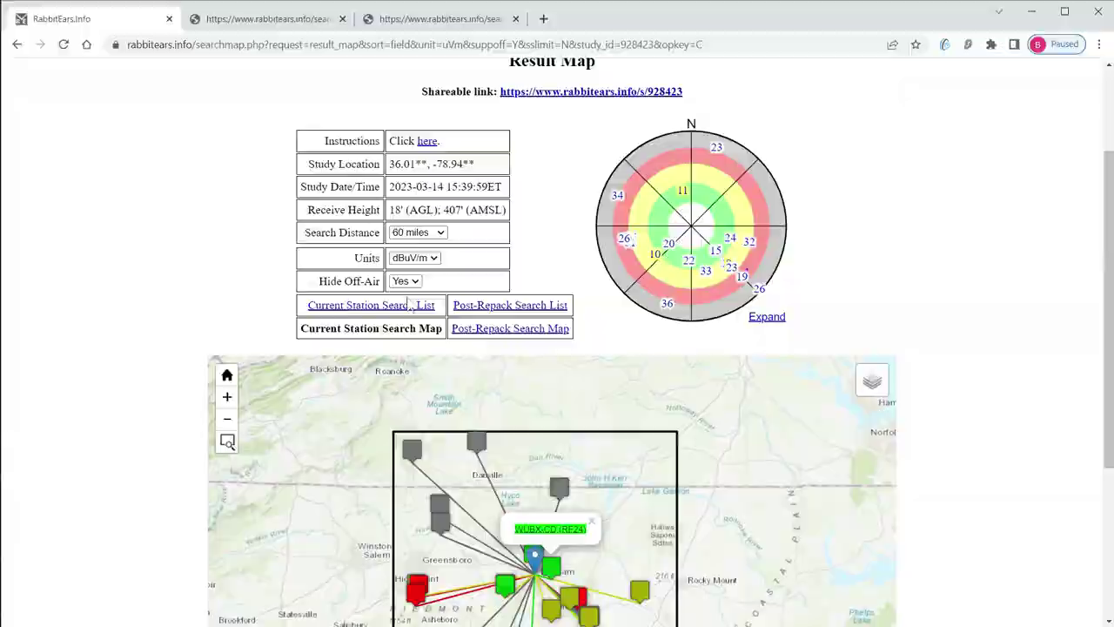
- Show the Current Station Search List and scroll the field-strength table, led by WUNC-TV at 105.22 dBuV/m
{"action": "left_click", "coordinate": [371, 304]}
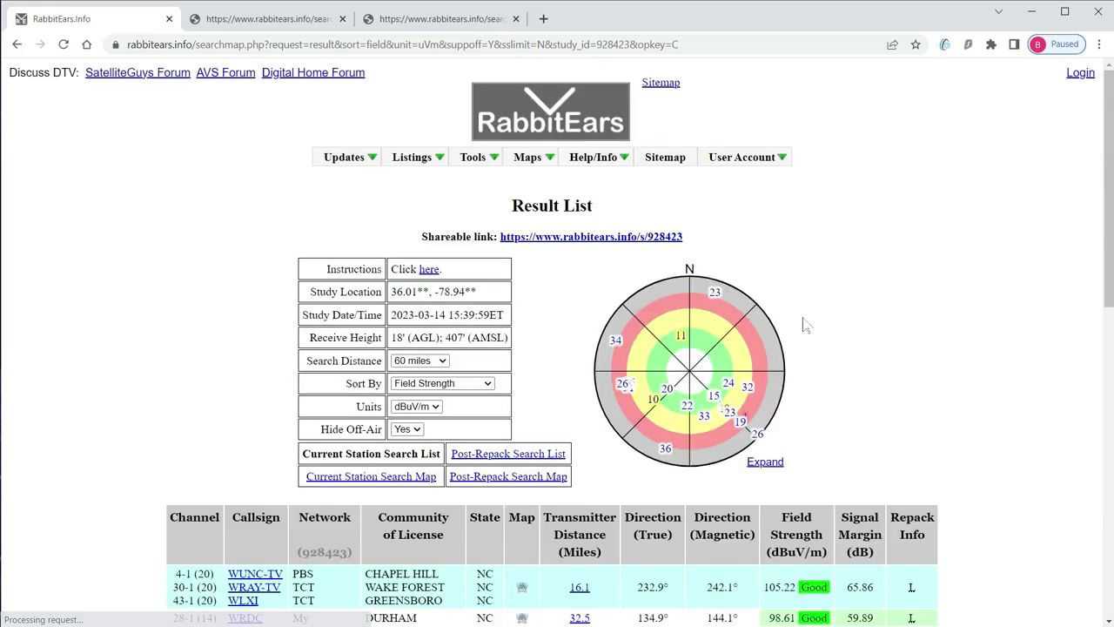
{"action": "scroll", "coordinate": [993, 337], "scroll_direction": "down", "scroll_amount": 4}
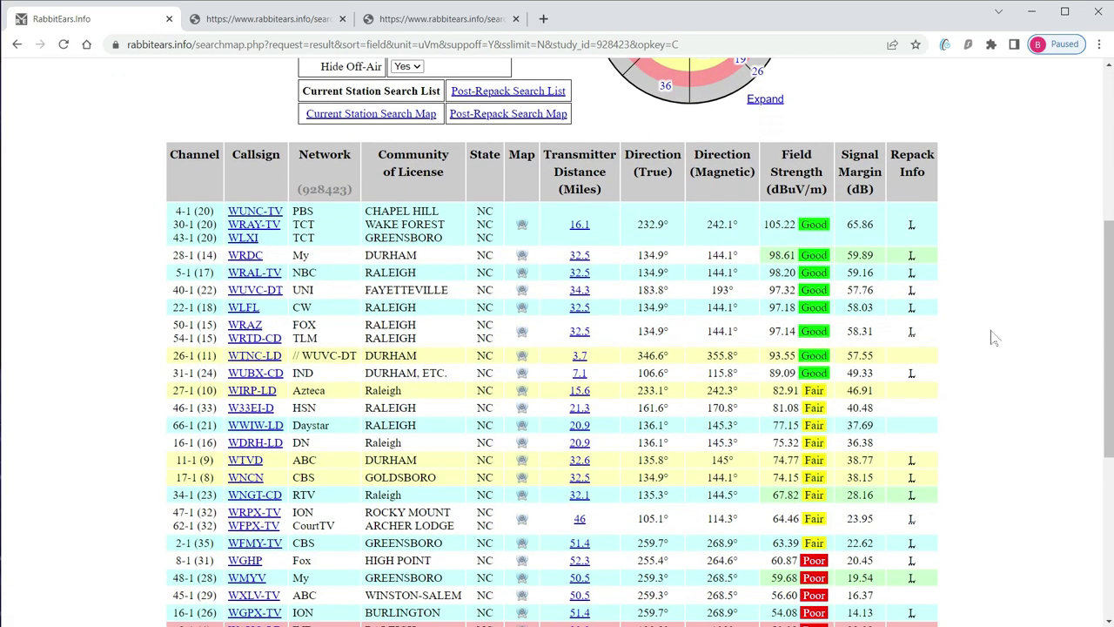
{"action": "scroll", "coordinate": [993, 337], "scroll_direction": "down", "scroll_amount": 3}
{"action": "scroll", "coordinate": [995, 337], "scroll_direction": "down", "scroll_amount": 1}
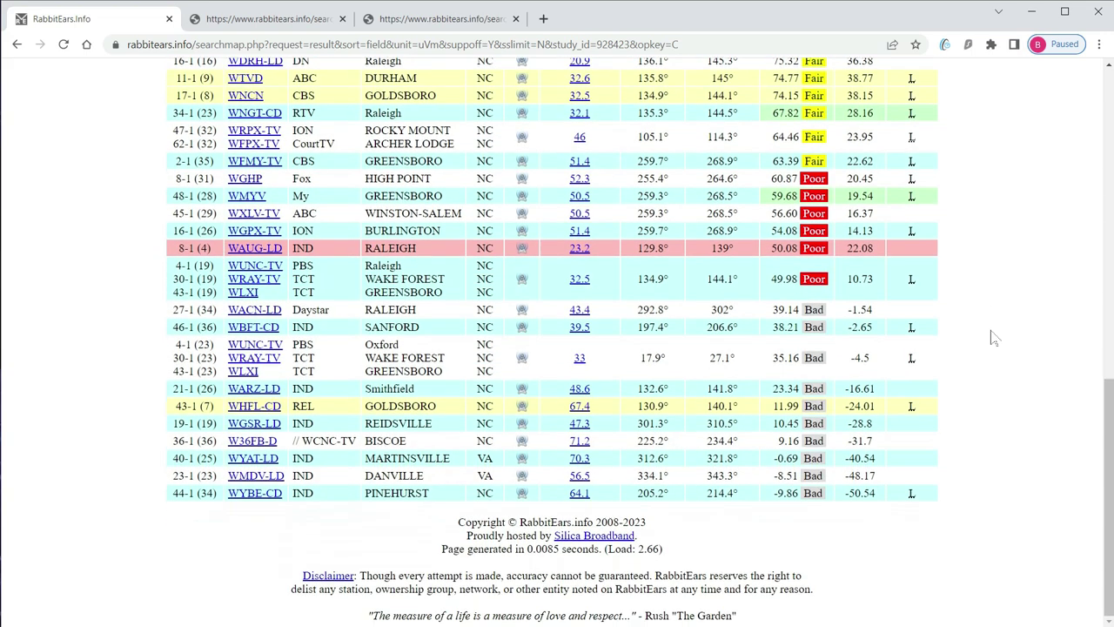
{"action": "scroll", "coordinate": [993, 337], "scroll_direction": "up", "scroll_amount": 3}
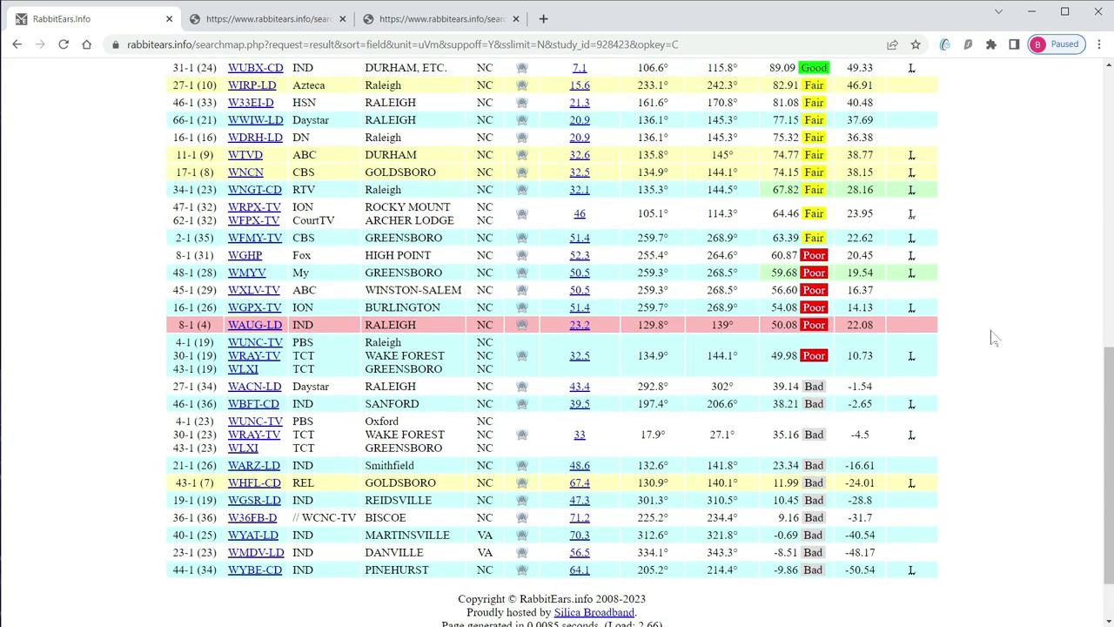
{"action": "scroll", "coordinate": [992, 336], "scroll_direction": "up", "scroll_amount": 3}
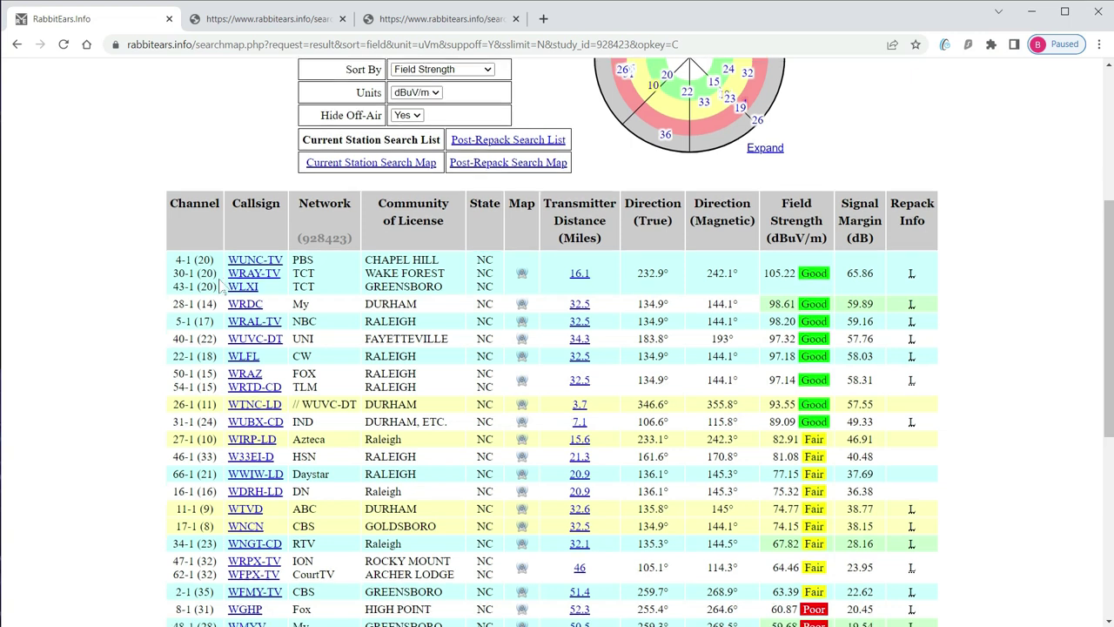
{"action": "scroll", "coordinate": [193, 318], "scroll_direction": "down", "scroll_amount": 3}
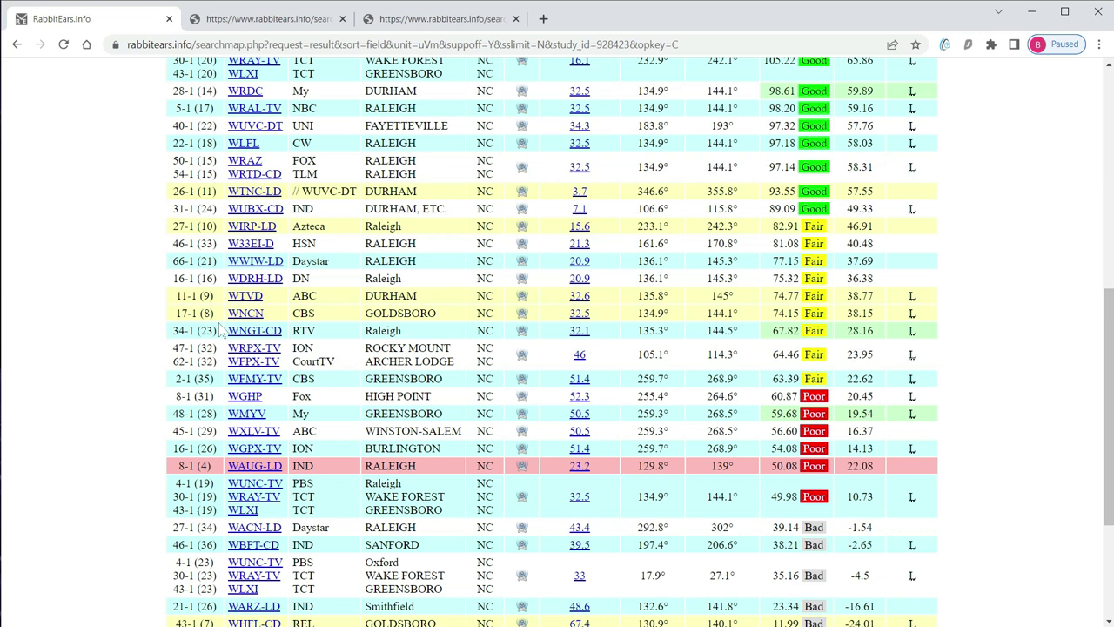
{"action": "scroll", "coordinate": [225, 329], "scroll_direction": "up", "scroll_amount": 2}
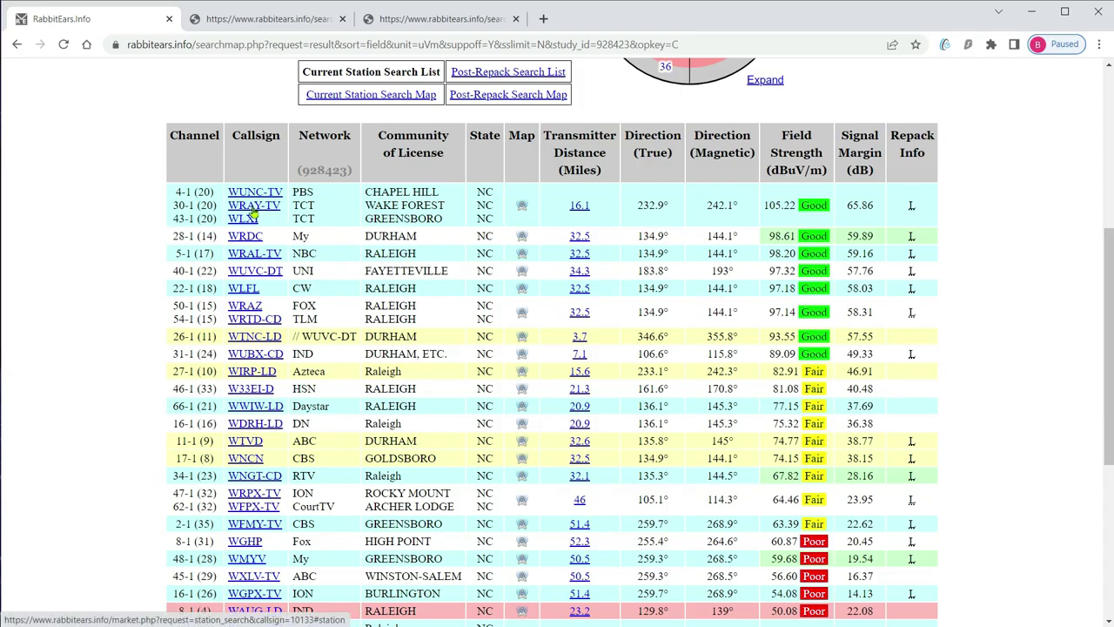
{"action": "left_click", "coordinate": [253, 206]}
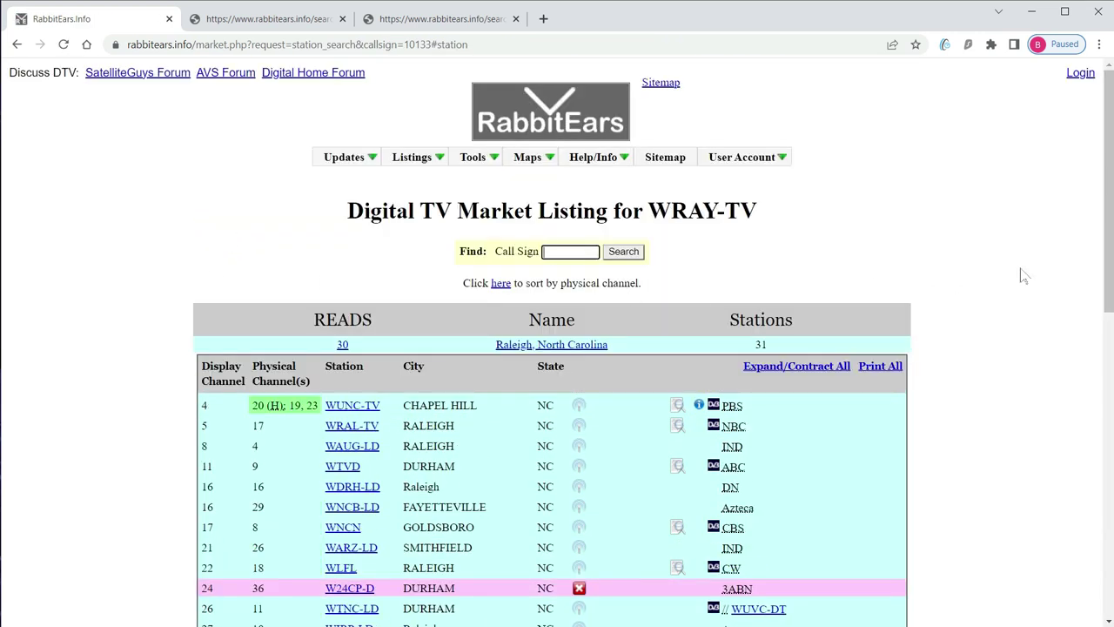
{"action": "scroll", "coordinate": [964, 281], "scroll_direction": "down", "scroll_amount": 3}
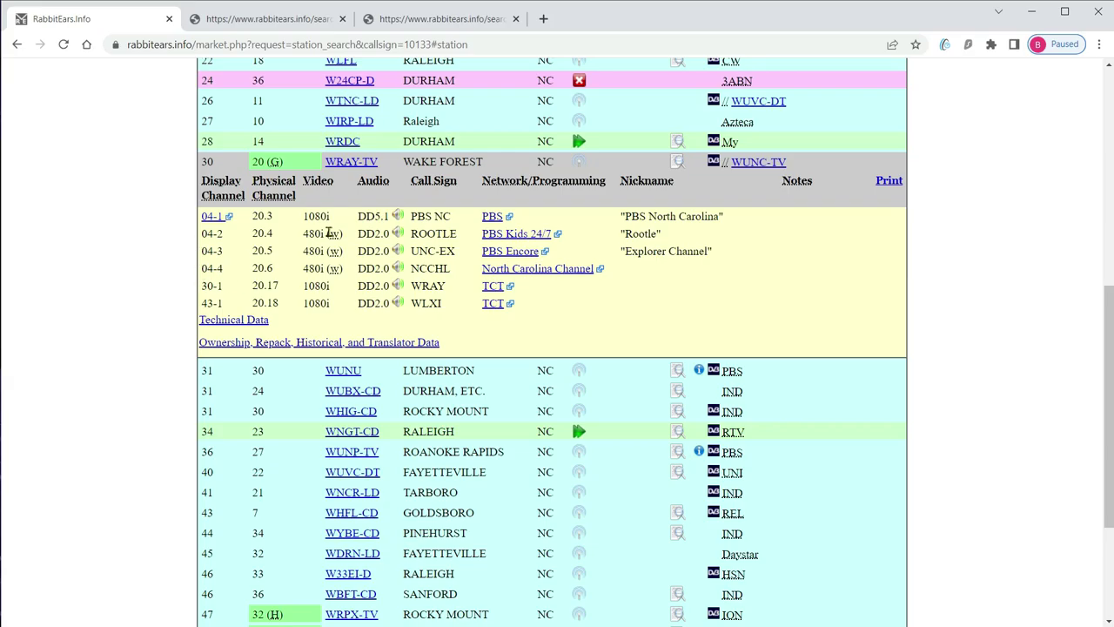
{"action": "key", "text": "alt+Left"}
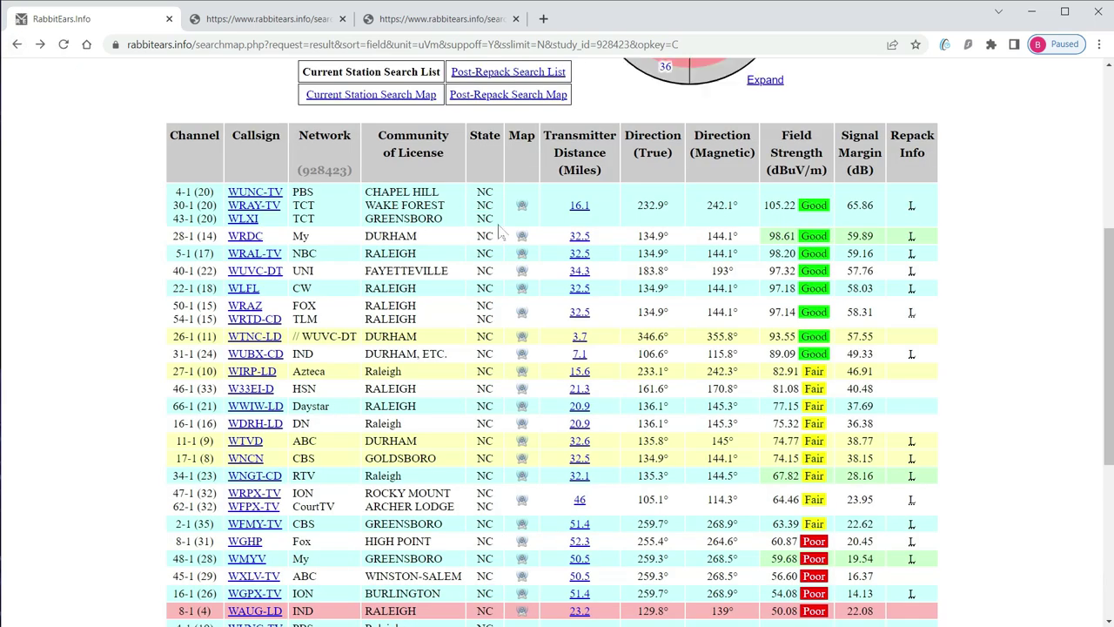
{"action": "left_click", "coordinate": [522, 209]}
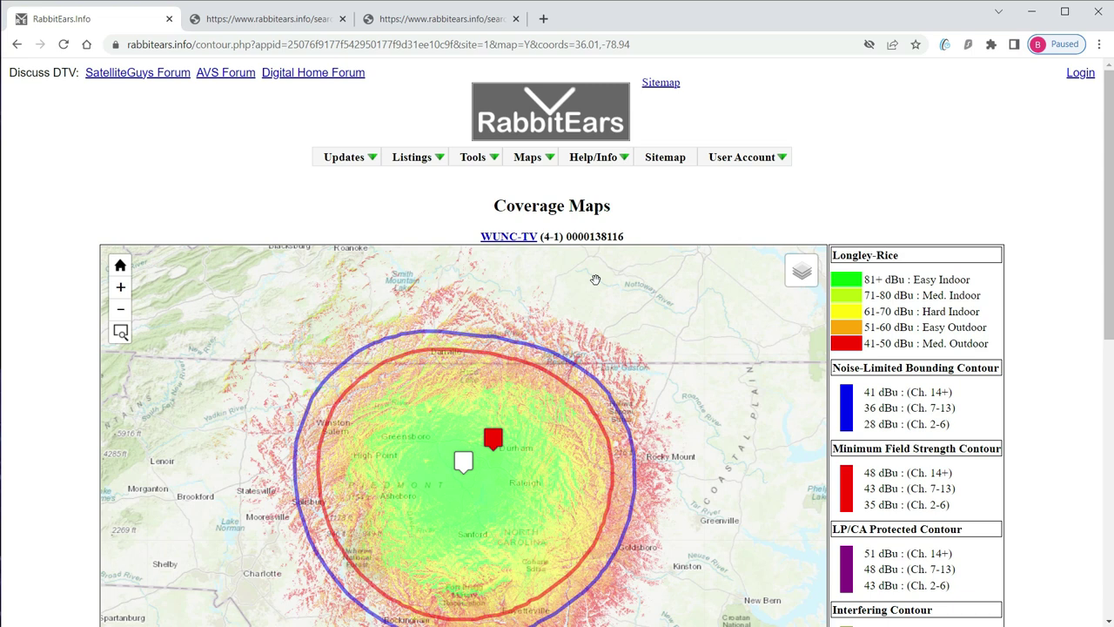
{"action": "scroll", "coordinate": [595, 279], "scroll_direction": "down", "scroll_amount": 1}
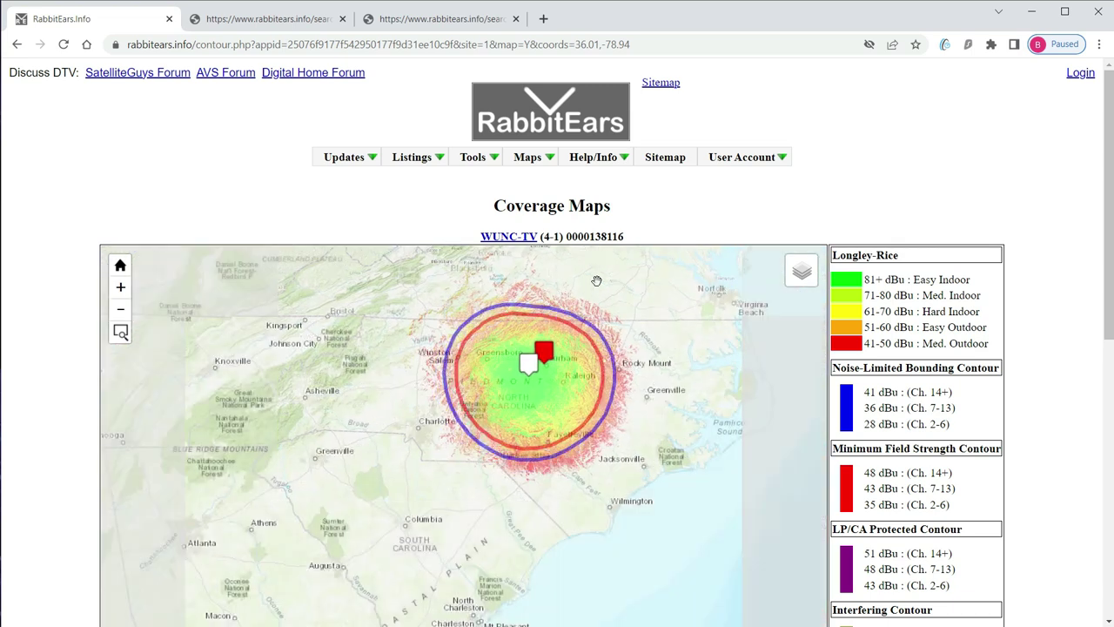
{"action": "left_click", "coordinate": [17, 45]}
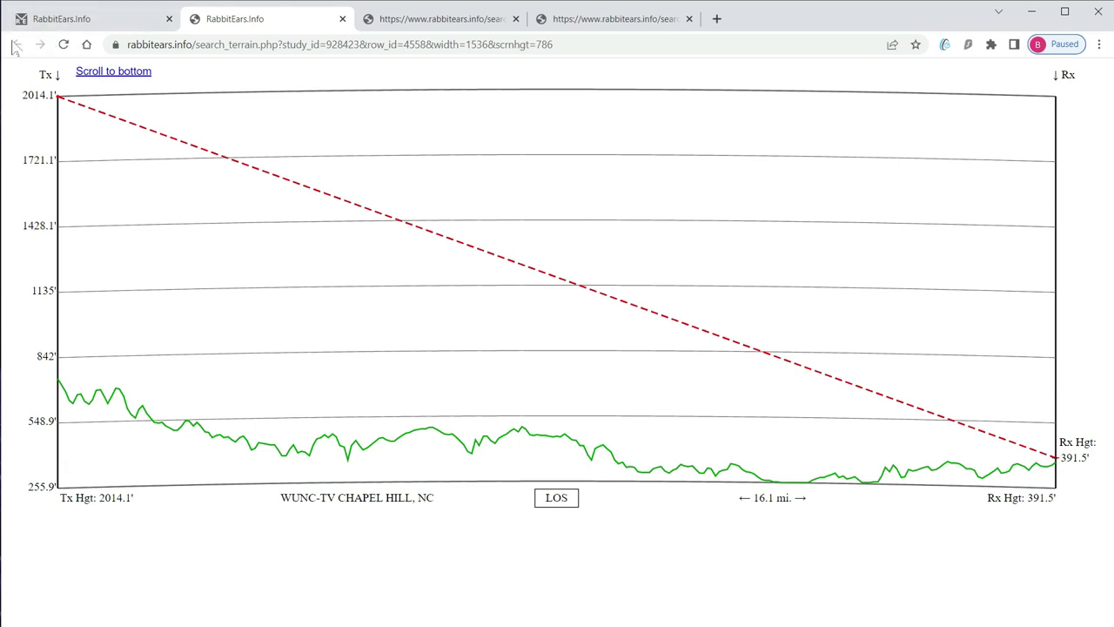
- Close the WUNC-TV terrain profile tab and scroll the result list
{"action": "left_click", "coordinate": [342, 19]}
{"action": "scroll", "coordinate": [515, 348], "scroll_direction": "down", "scroll_amount": 3}
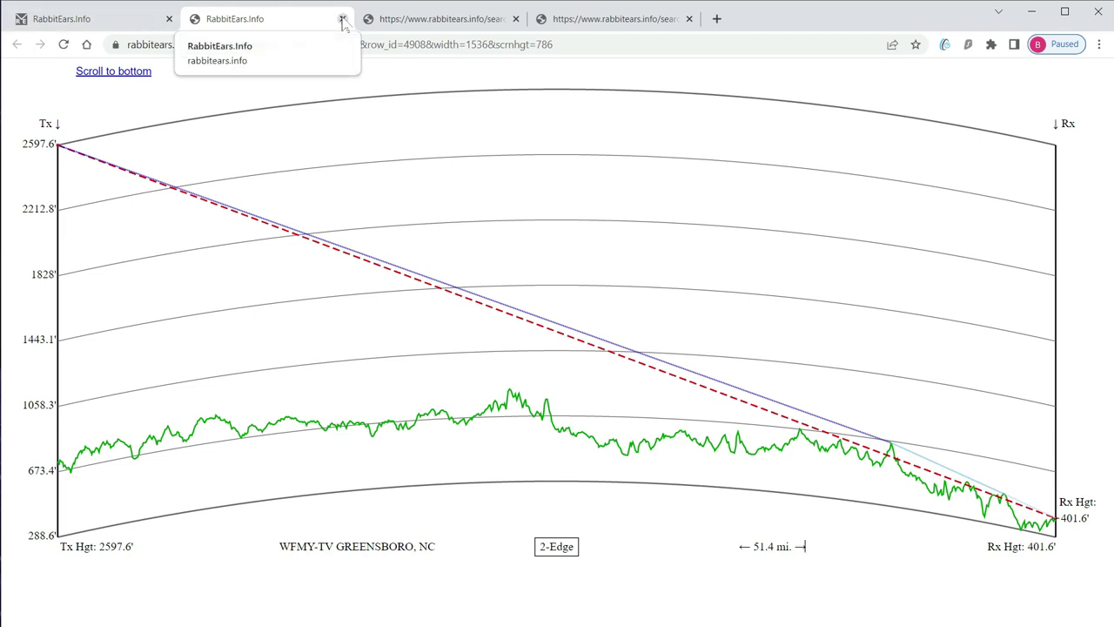
- Close the WFMY-TV terrain profile tab and scroll back up the result list
{"action": "left_click", "coordinate": [343, 19]}
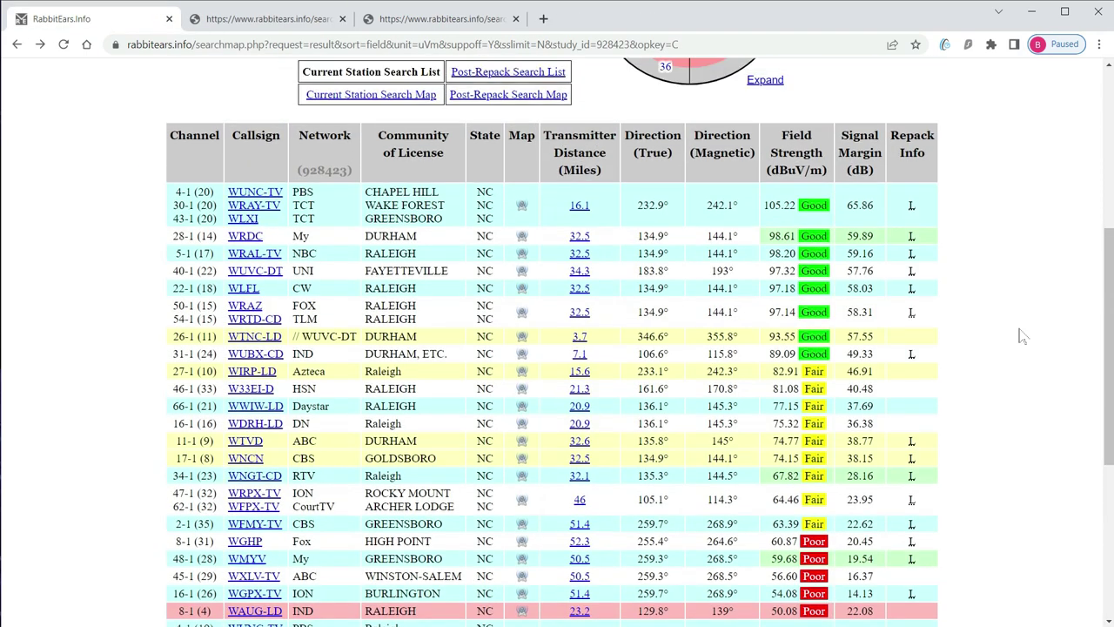
{"action": "scroll", "coordinate": [1024, 331], "scroll_direction": "up", "scroll_amount": 2}
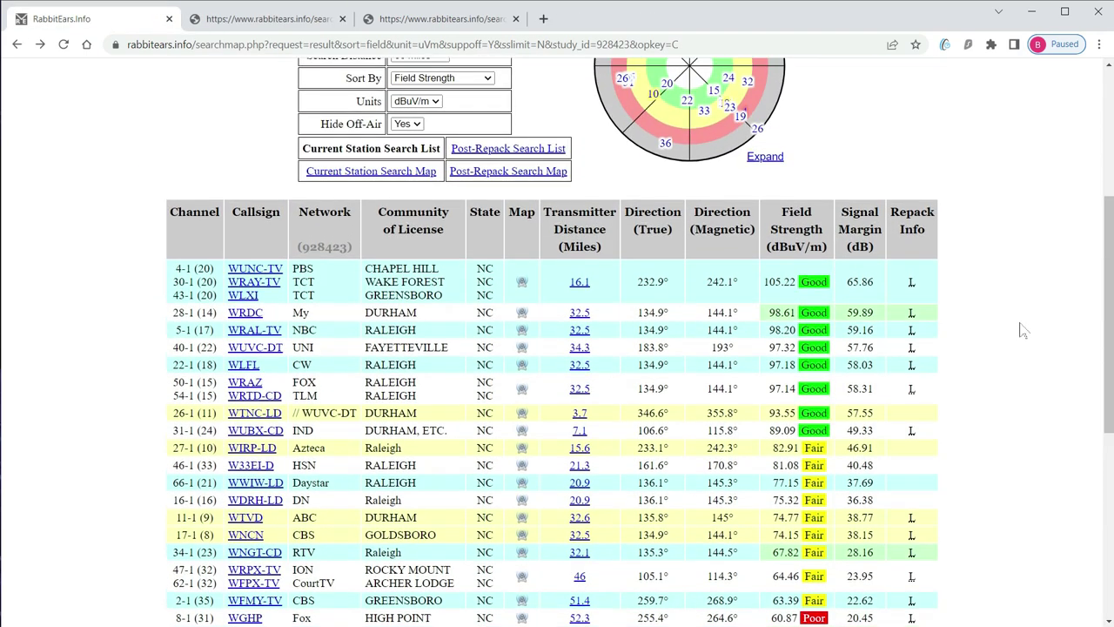
{"action": "scroll", "coordinate": [1024, 331], "scroll_direction": "up", "scroll_amount": 1}
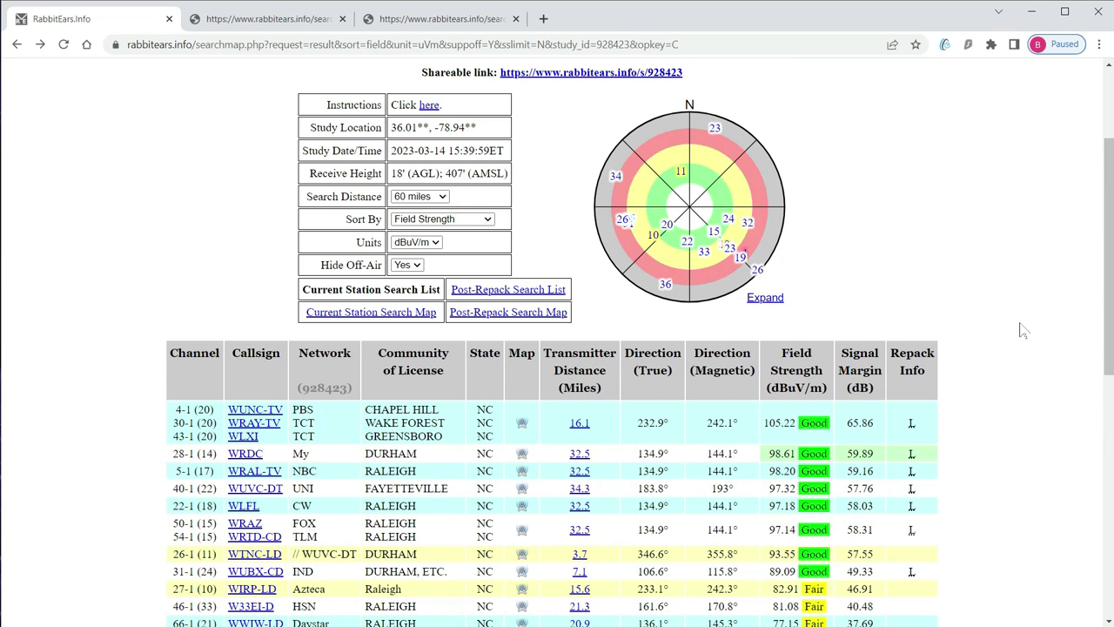
{"action": "scroll", "coordinate": [1023, 330], "scroll_direction": "up", "scroll_amount": 2}
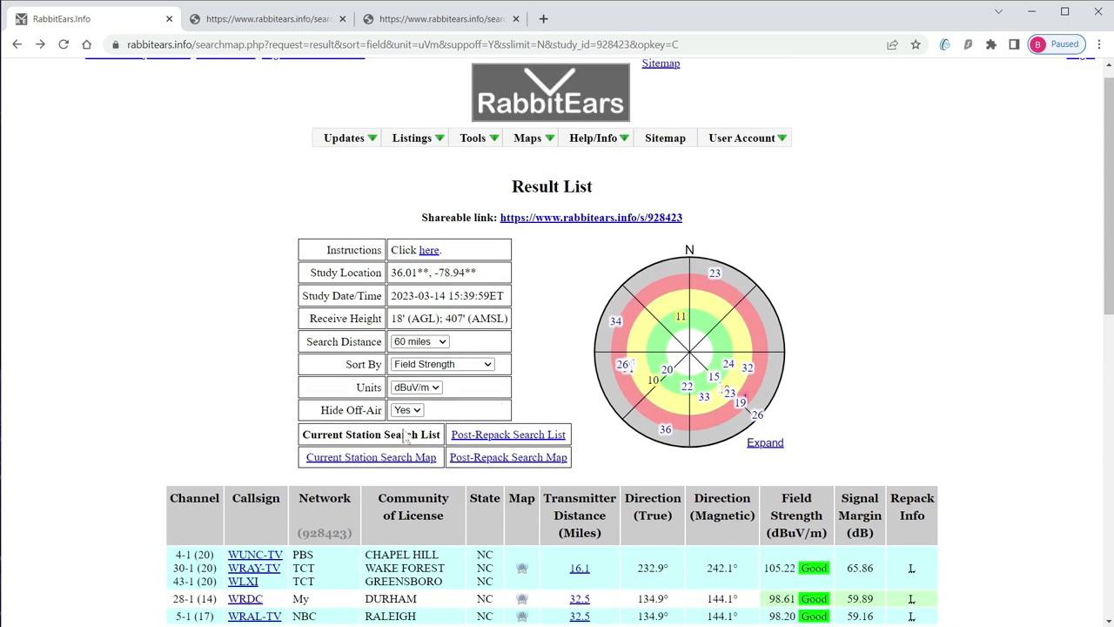
- Show the Current Station Search Map, then expand its polar plot into a new tab
{"action": "left_click", "coordinate": [391, 459]}
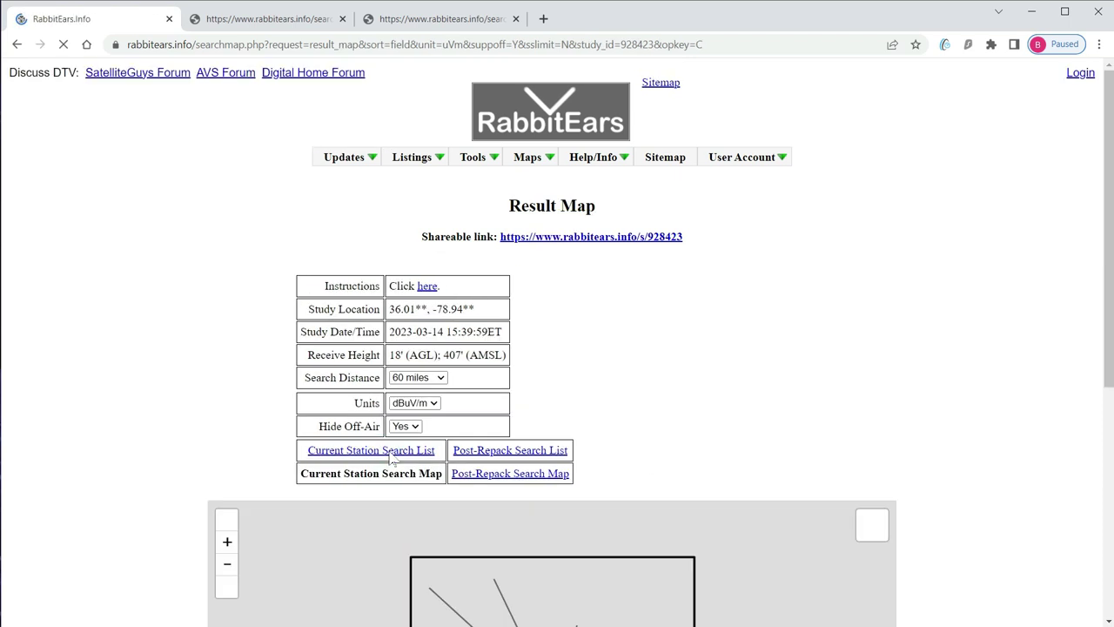
{"action": "scroll", "coordinate": [999, 355], "scroll_direction": "down", "scroll_amount": 5}
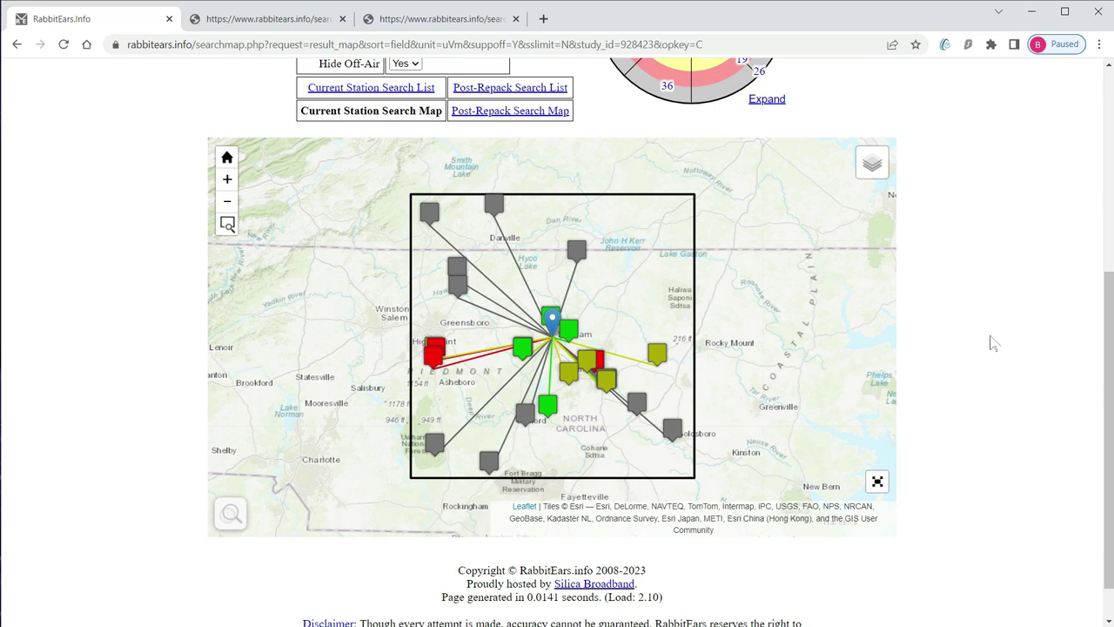
{"action": "scroll", "coordinate": [992, 343], "scroll_direction": "up", "scroll_amount": 3}
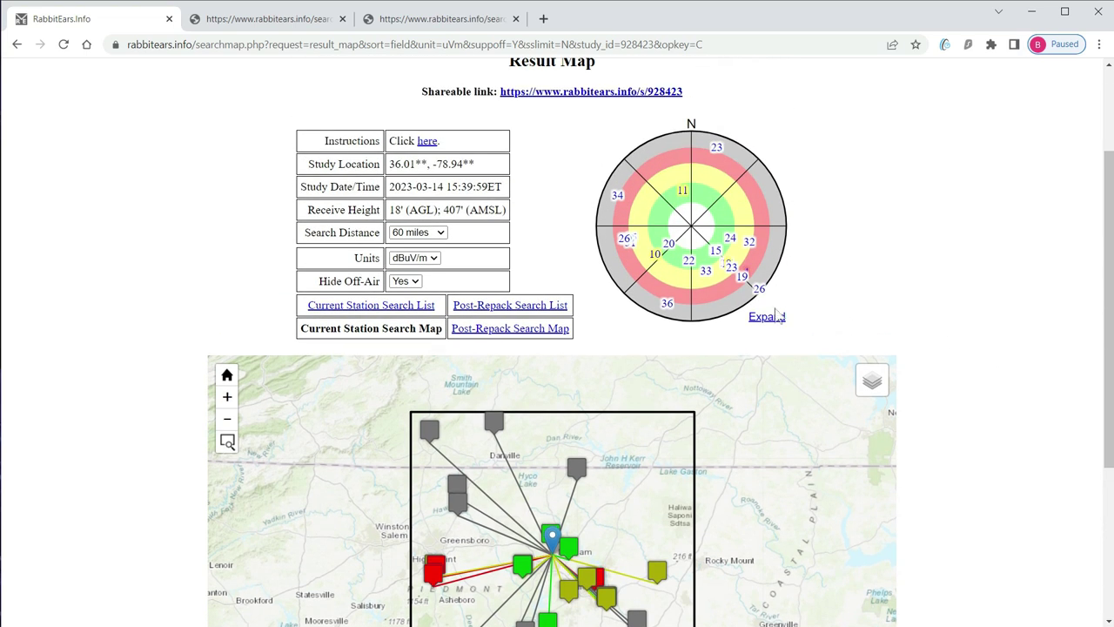
{"action": "left_click", "coordinate": [767, 317]}
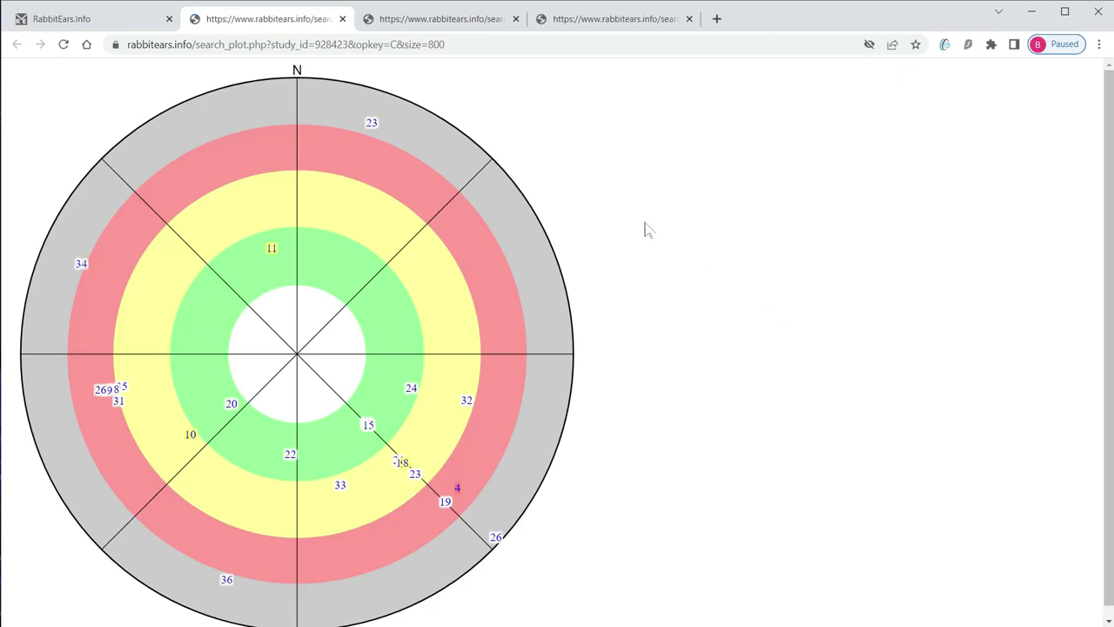